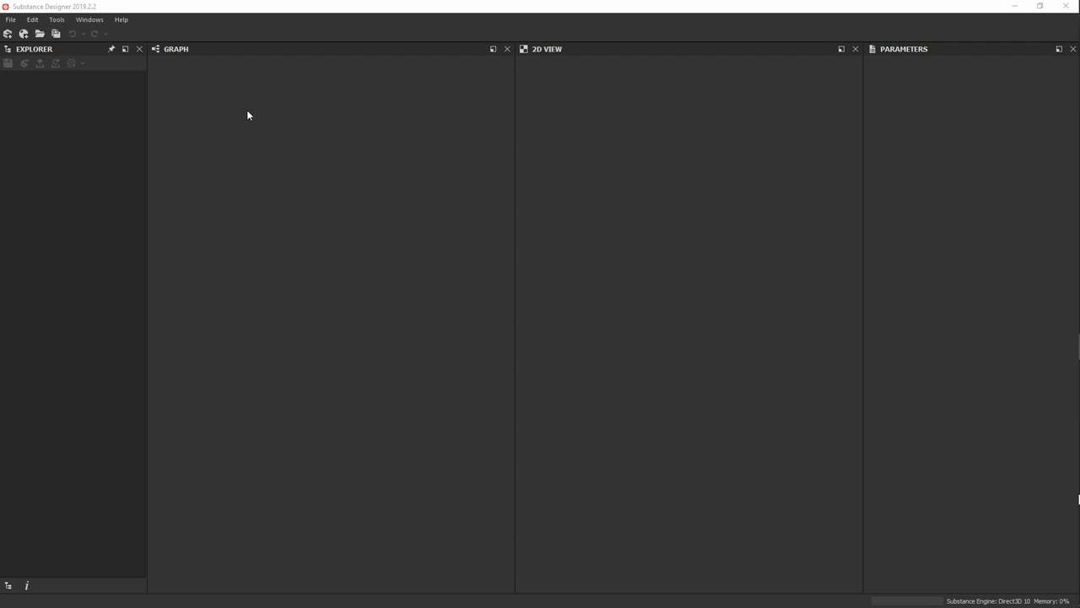
# - Install the paramcopy.sdplugin package through the Plugin Manager, then close the manager
pyautogui.click(57, 20)
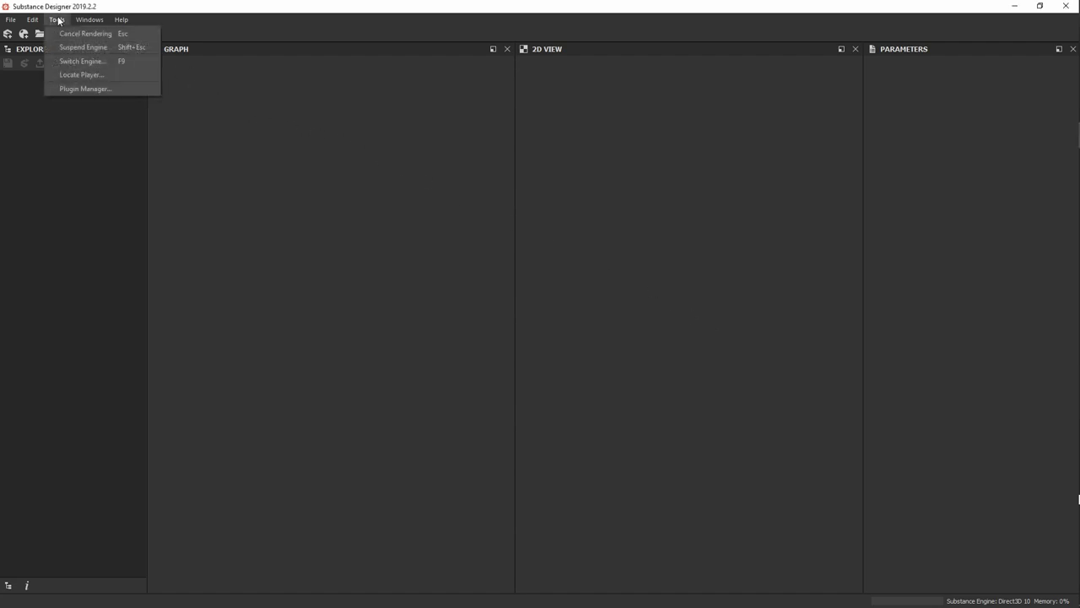
pyautogui.click(79, 89)
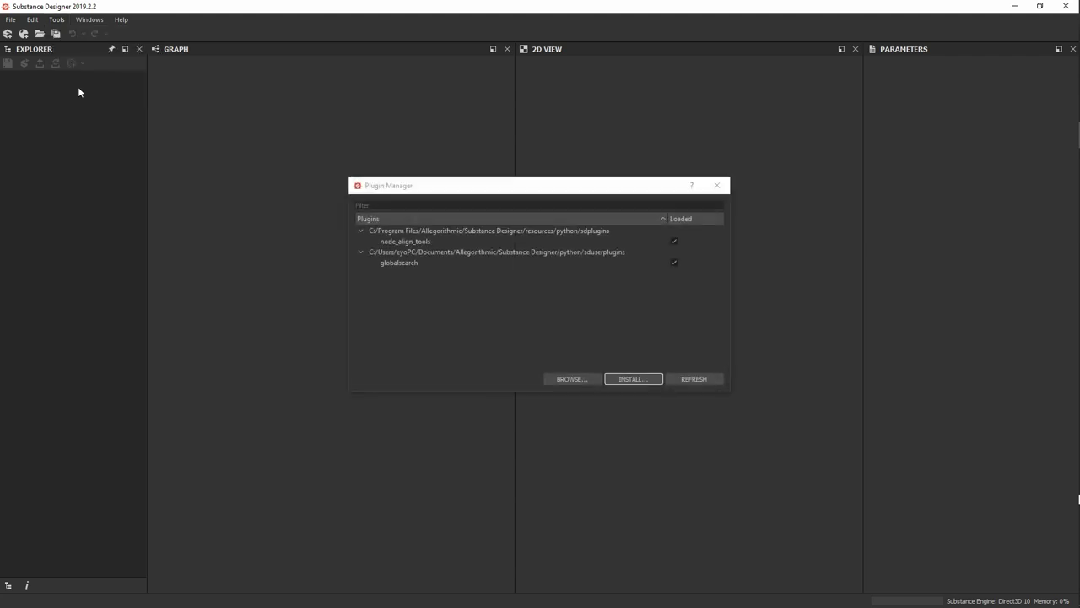
pyautogui.click(645, 384)
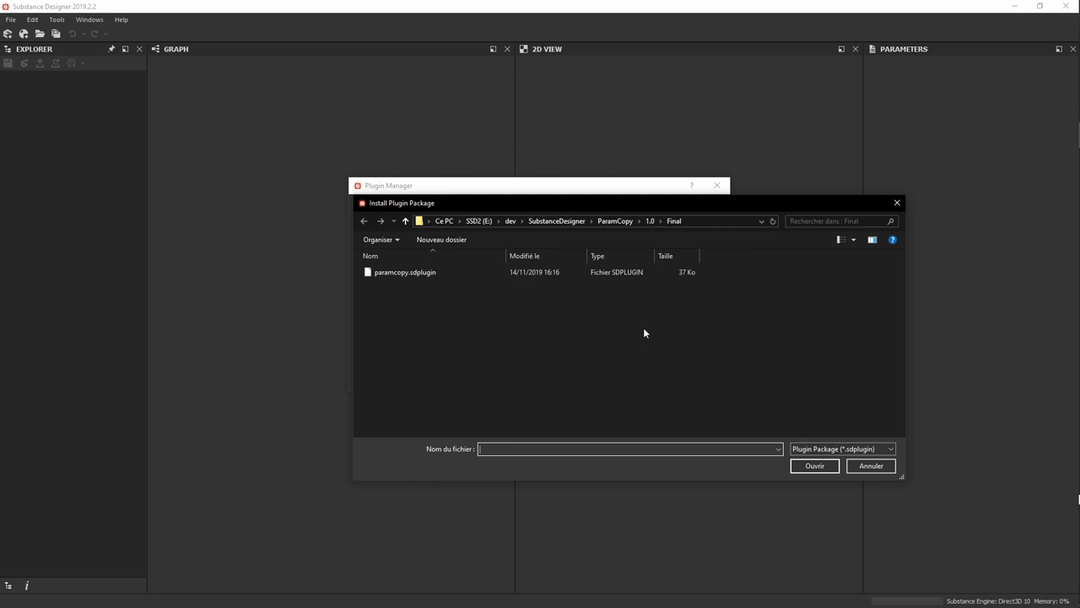
pyautogui.click(425, 273)
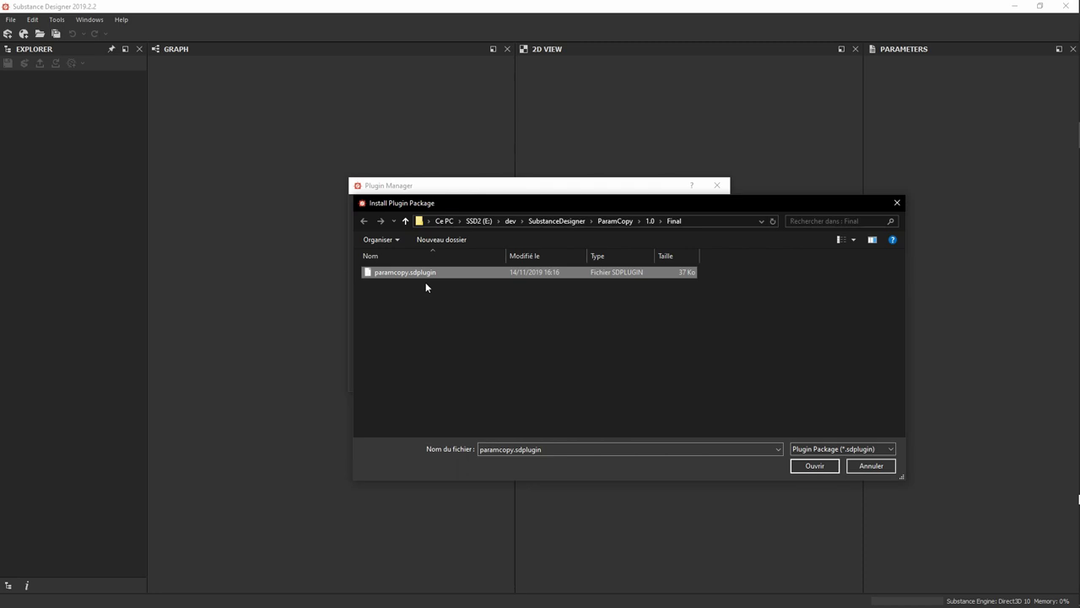
pyautogui.click(808, 466)
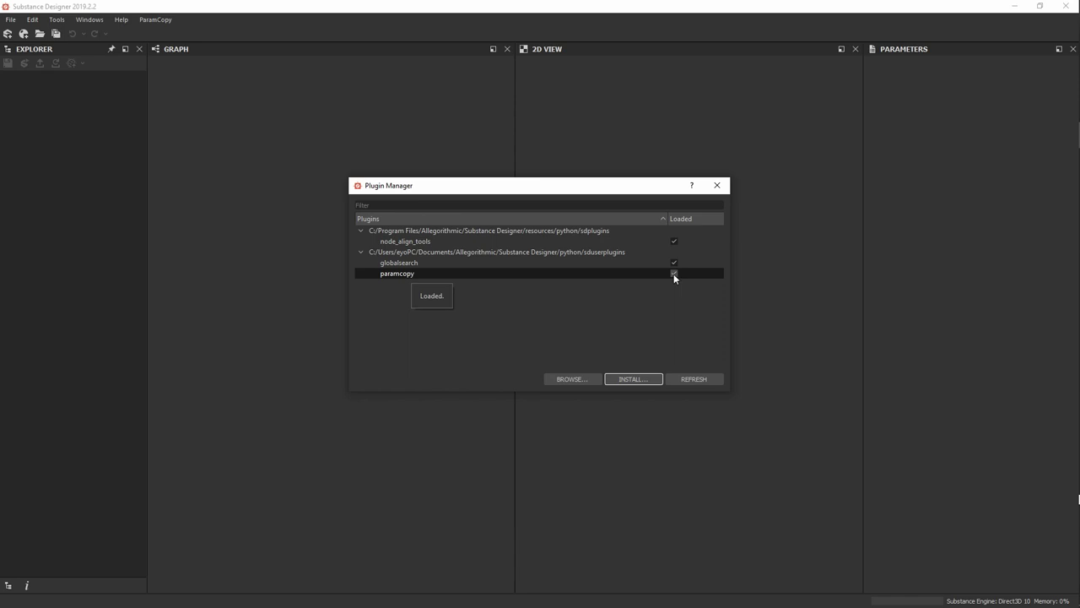
pyautogui.click(716, 188)
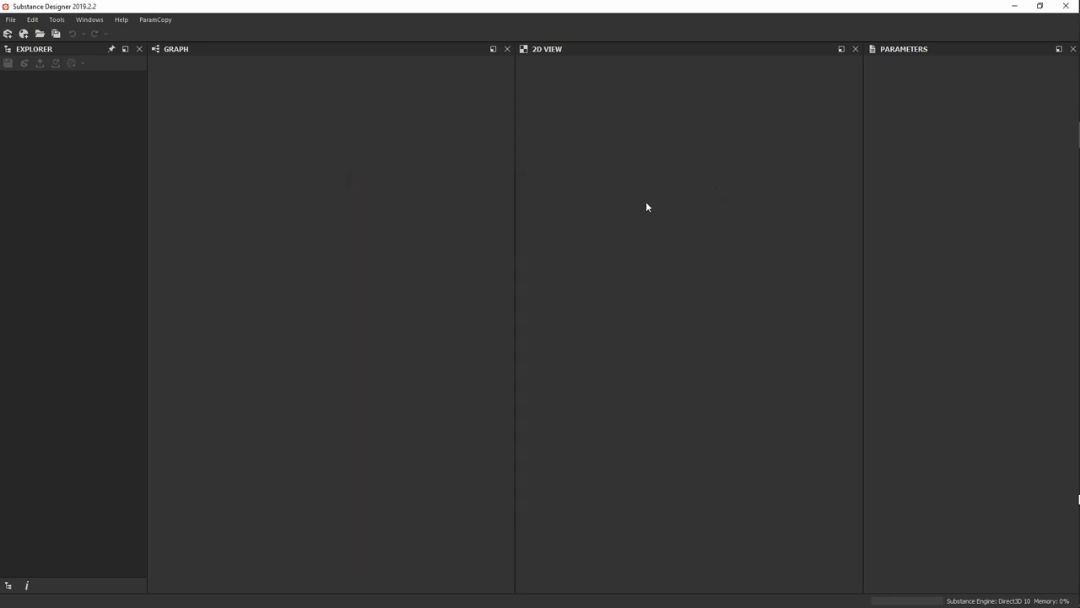
pyautogui.click(167, 22)
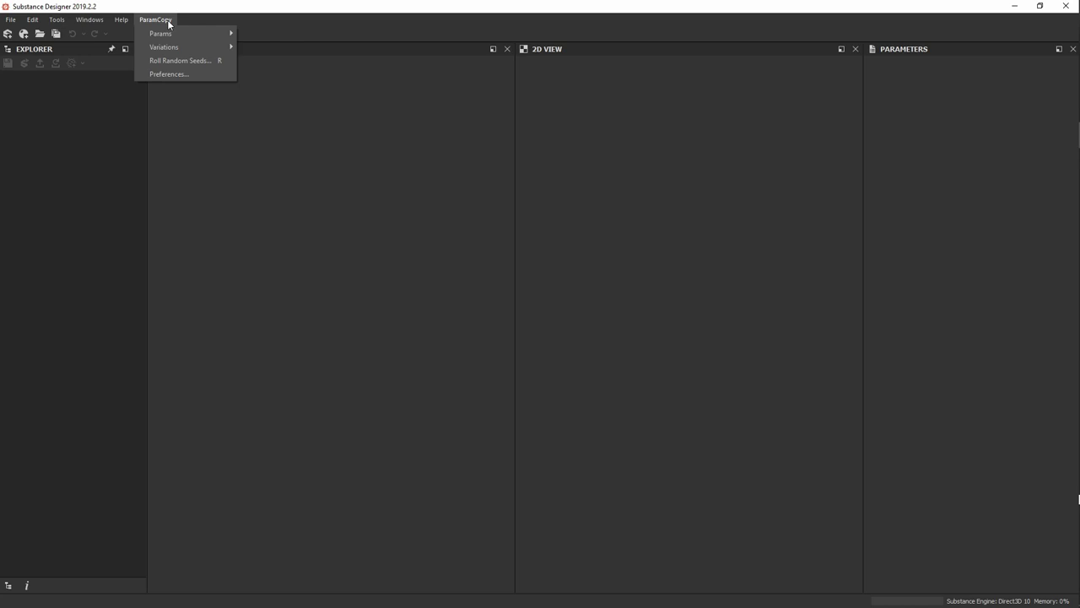
pyautogui.moveTo(172, 36)
pyautogui.click(189, 14)
pyautogui.click(163, 25)
pyautogui.click(184, 14)
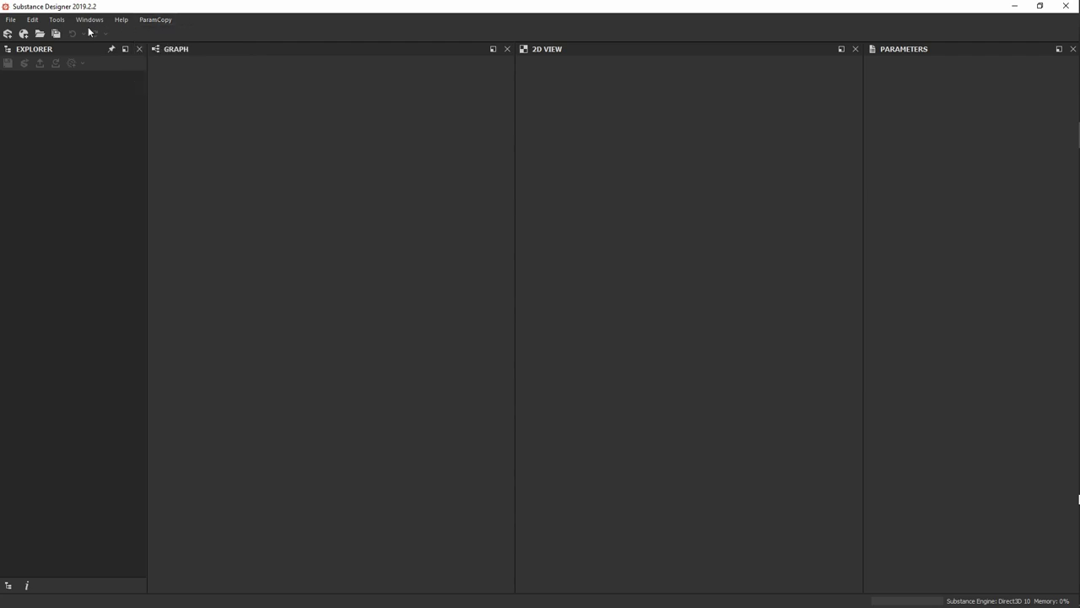
# - Open the ParamCopyDemo.sbs package
pyautogui.click(12, 20)
pyautogui.click(25, 61)
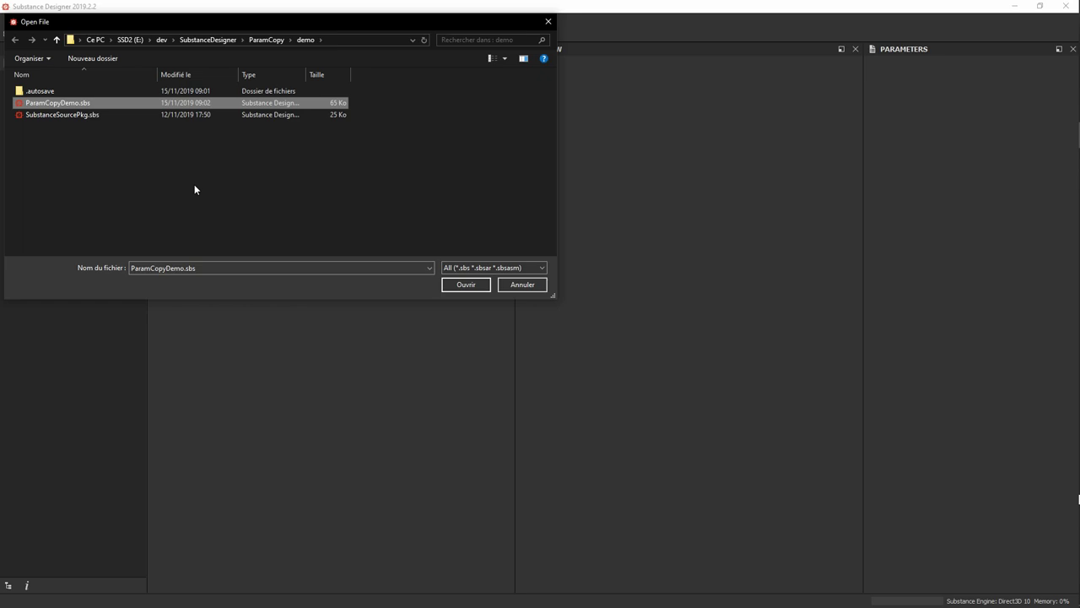
pyautogui.click(463, 285)
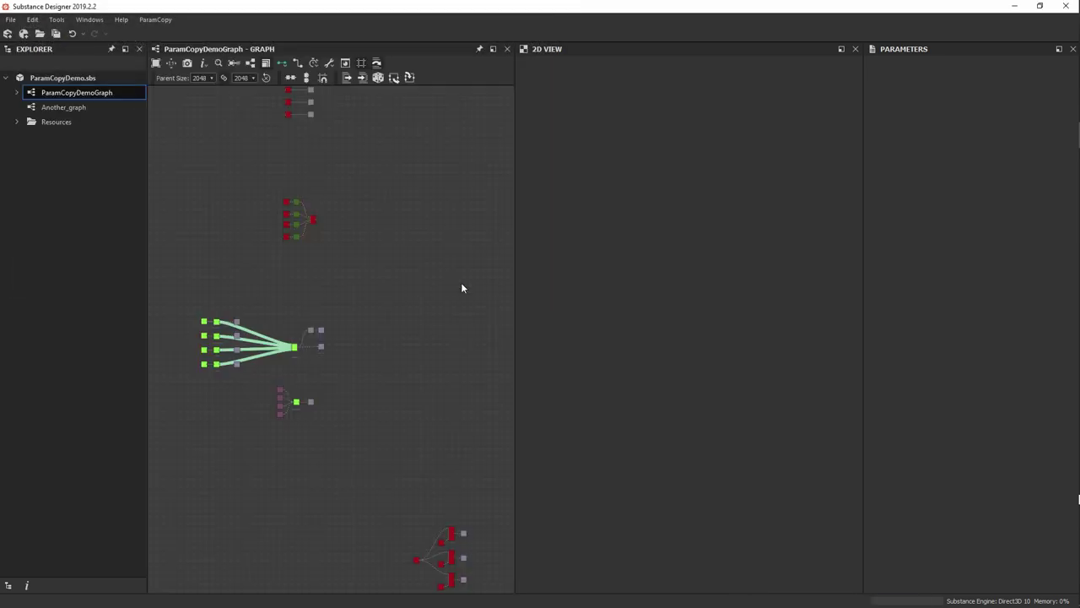
# - Frame the ParamCopyDemoGraph's Tile Generator nodes, toggling the plugin's graph shortcuts off and on
pyautogui.moveTo(345, 158); pyautogui.dragTo(374, 225, button='middle')
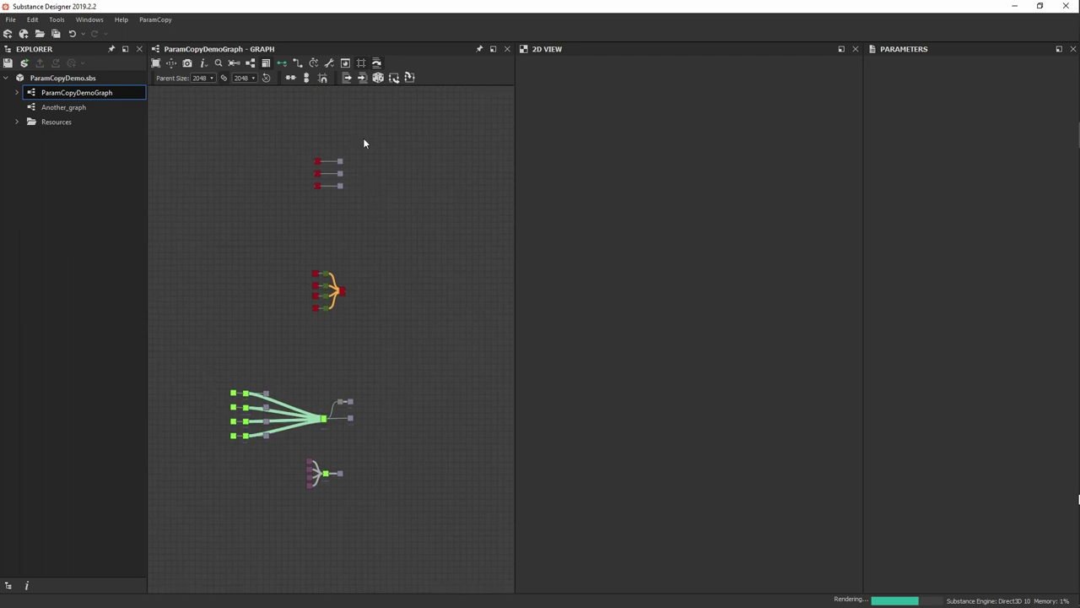
pyautogui.click(378, 63)
pyautogui.click(377, 63)
pyautogui.click(378, 64)
pyautogui.click(378, 64)
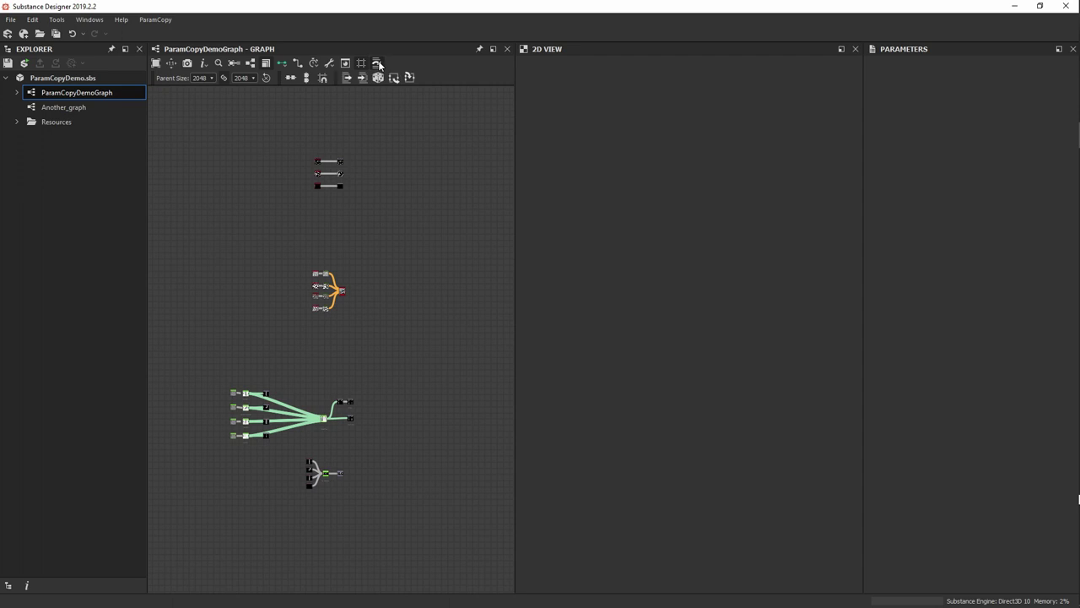
pyautogui.click(378, 64)
pyautogui.click(378, 64)
pyautogui.scroll(5, 334, 114)
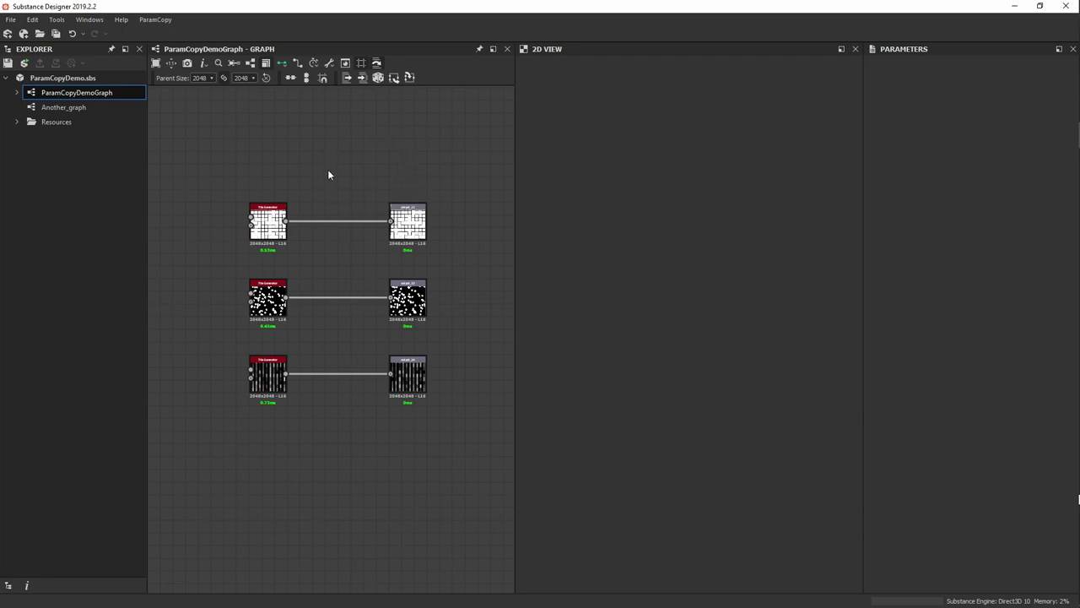
# - Preview the top, middle (dots) and bottom (gradation stripes) Tile Generators in the 2D view
pyautogui.scroll(4, 328, 169)
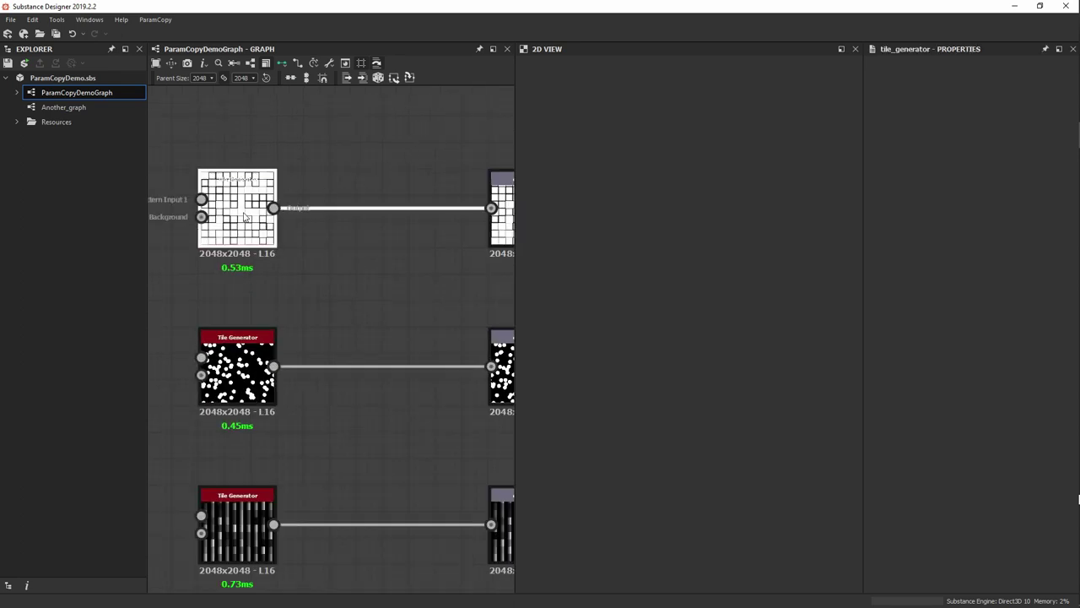
pyautogui.doubleClick(245, 218)
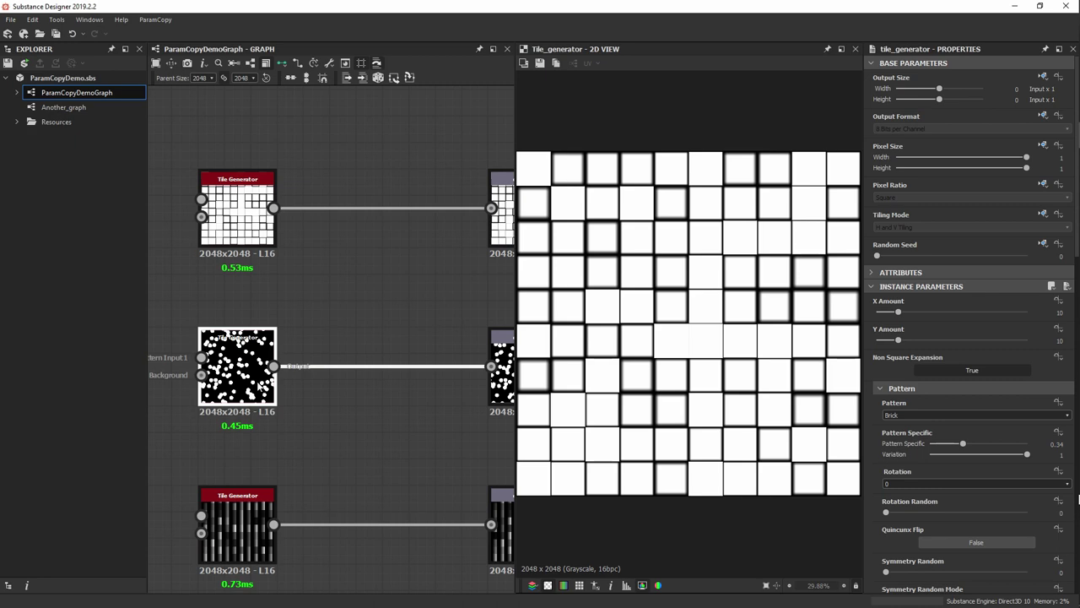
pyautogui.doubleClick(259, 386)
pyautogui.doubleClick(239, 515)
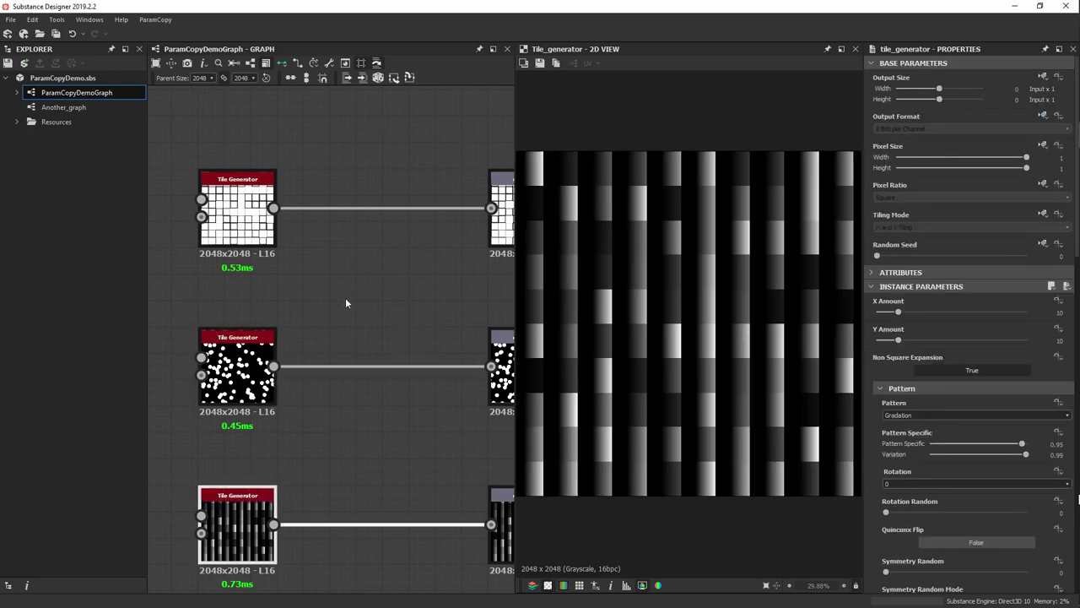
# - Recentre the graph and marquee-select the three Tile Generator nodes
pyautogui.scroll(-2, 346, 303)
pyautogui.moveTo(390, 215); pyautogui.dragTo(362, 152, button='middle')
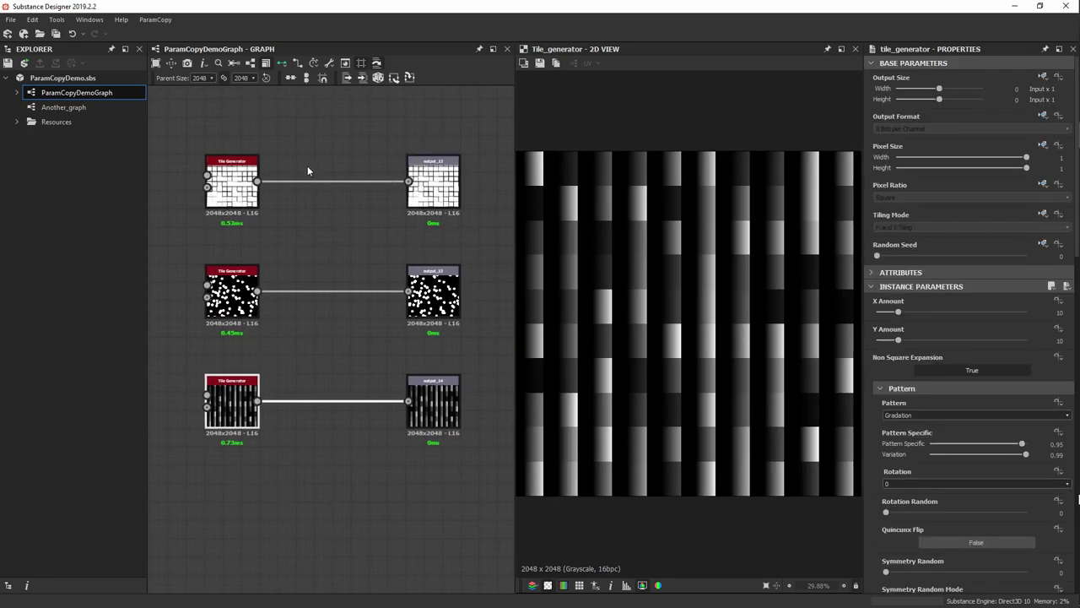
pyautogui.scroll(2, 410, 127)
pyautogui.scroll(-2, 319, 265)
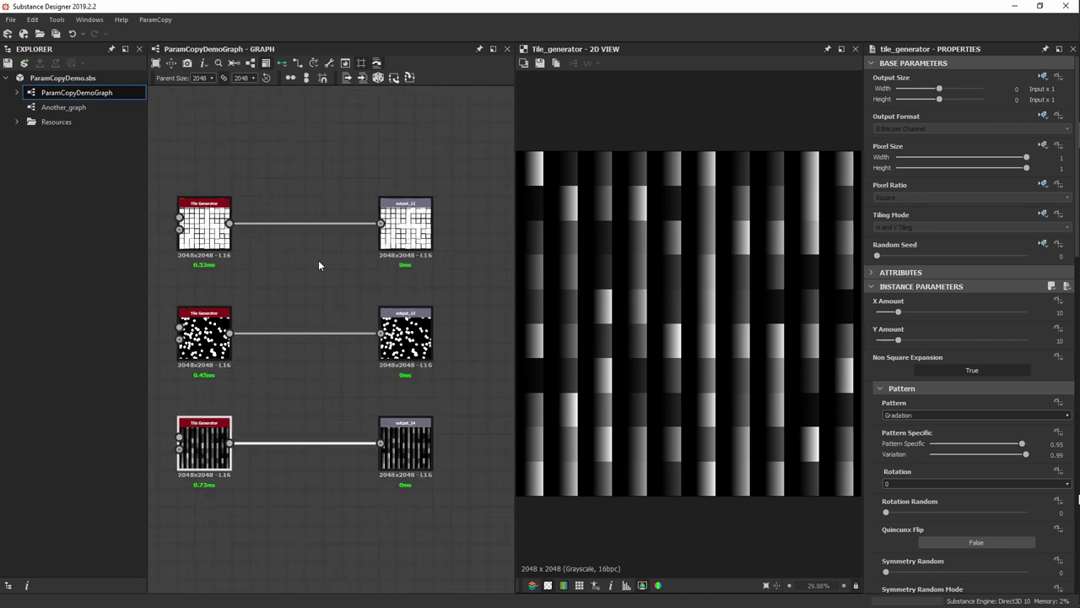
pyautogui.press('f')
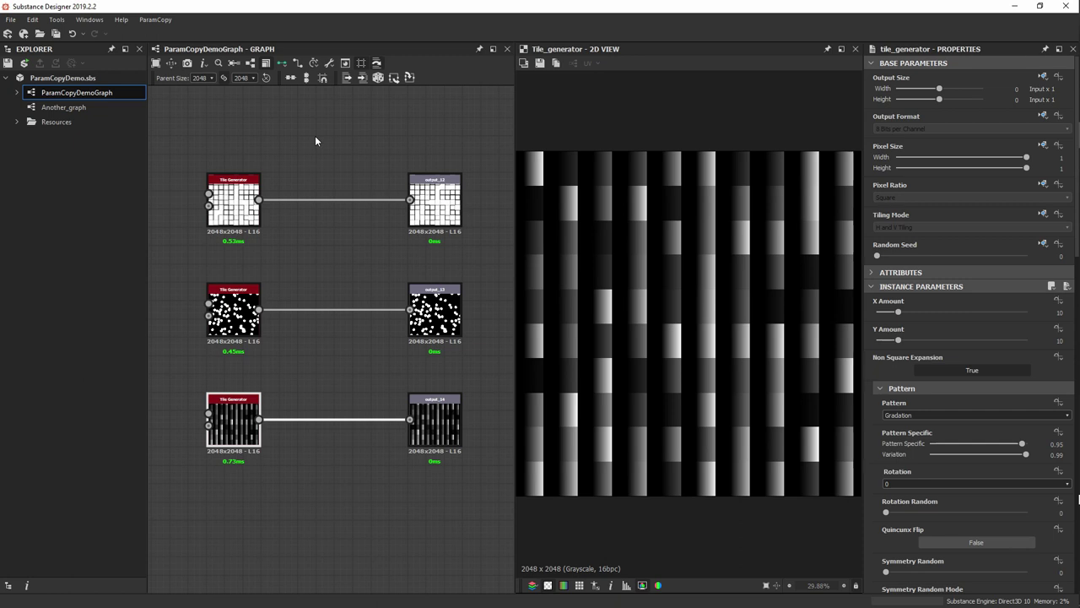
pyautogui.click(243, 144)
pyautogui.moveTo(175, 112); pyautogui.dragTo(301, 487)
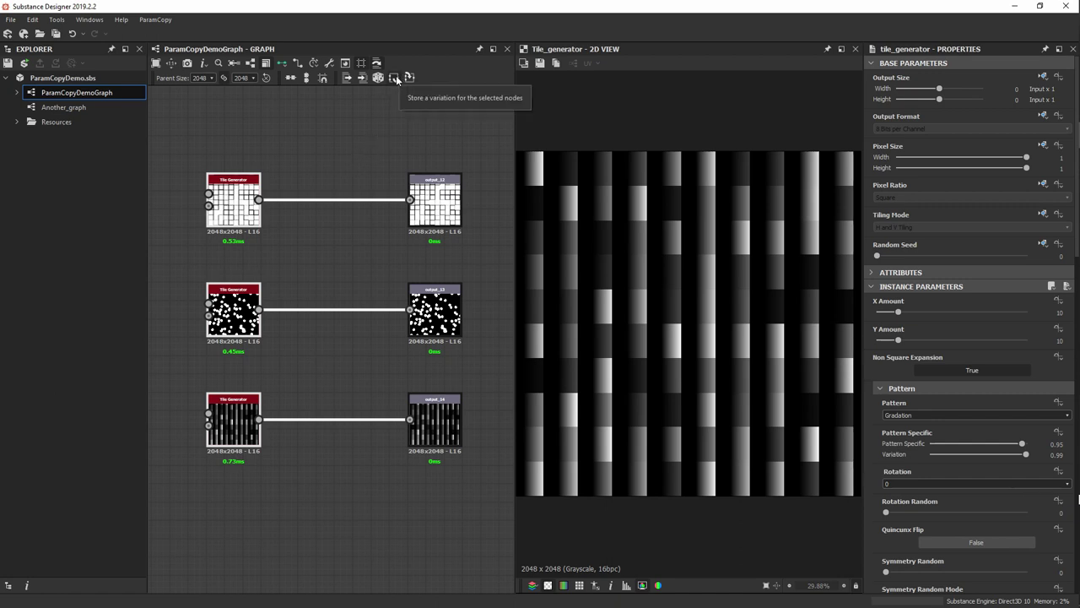
# - Store a variation named 'Default state' with both base and specific parameters ticked
pyautogui.click(151, 18)
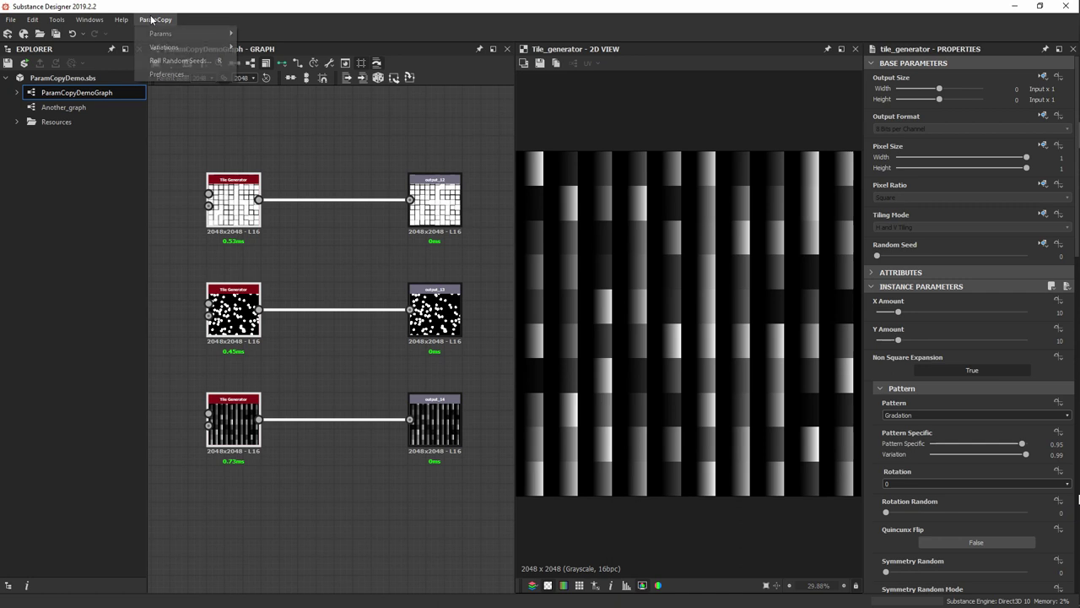
pyautogui.moveTo(160, 48)
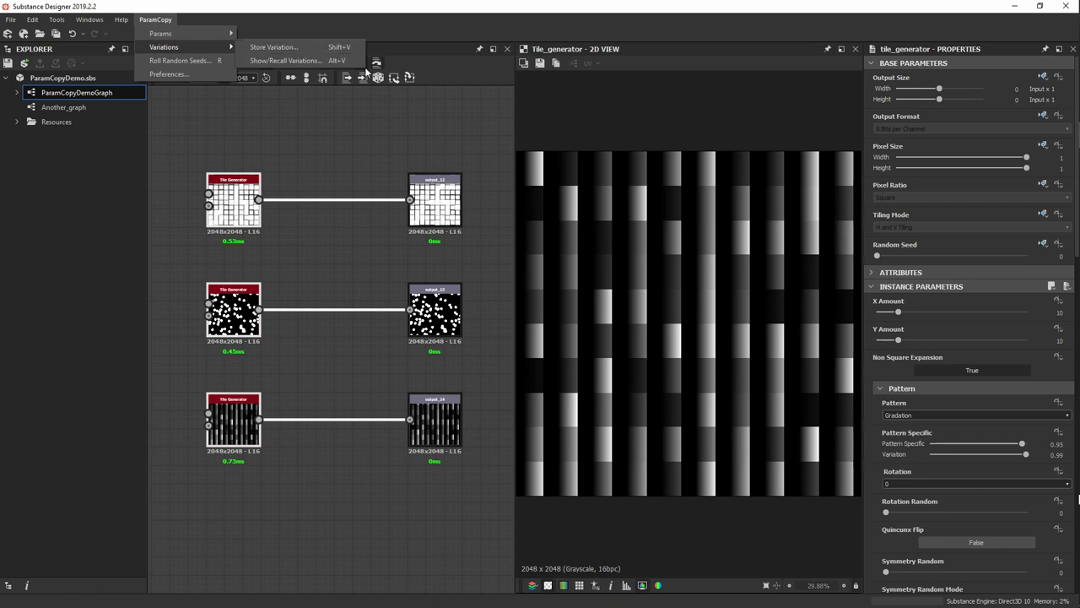
pyautogui.click(400, 44)
pyautogui.click(392, 76)
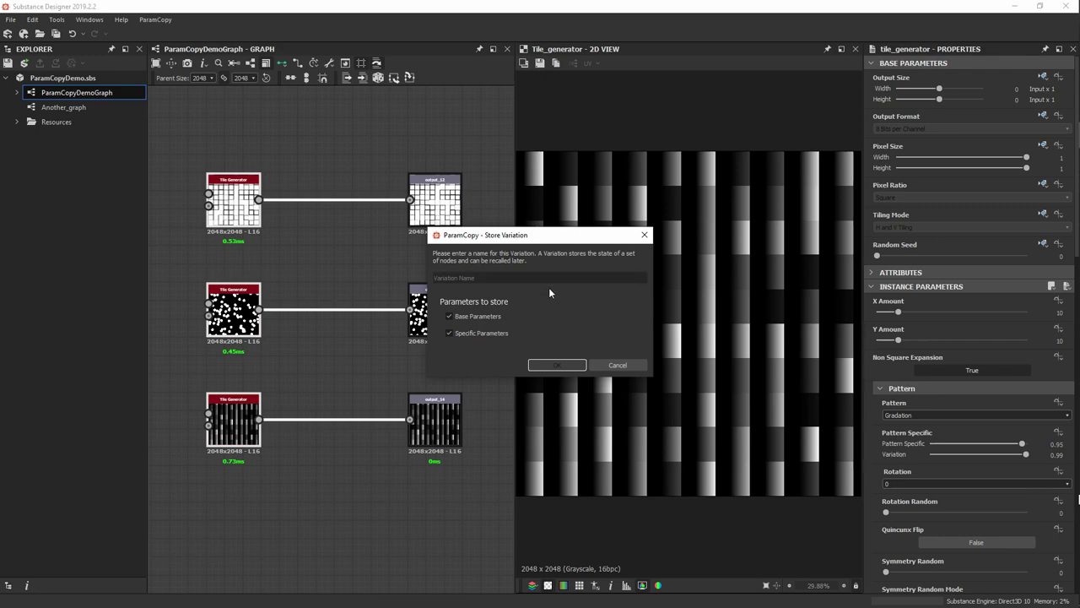
pyautogui.write('De')
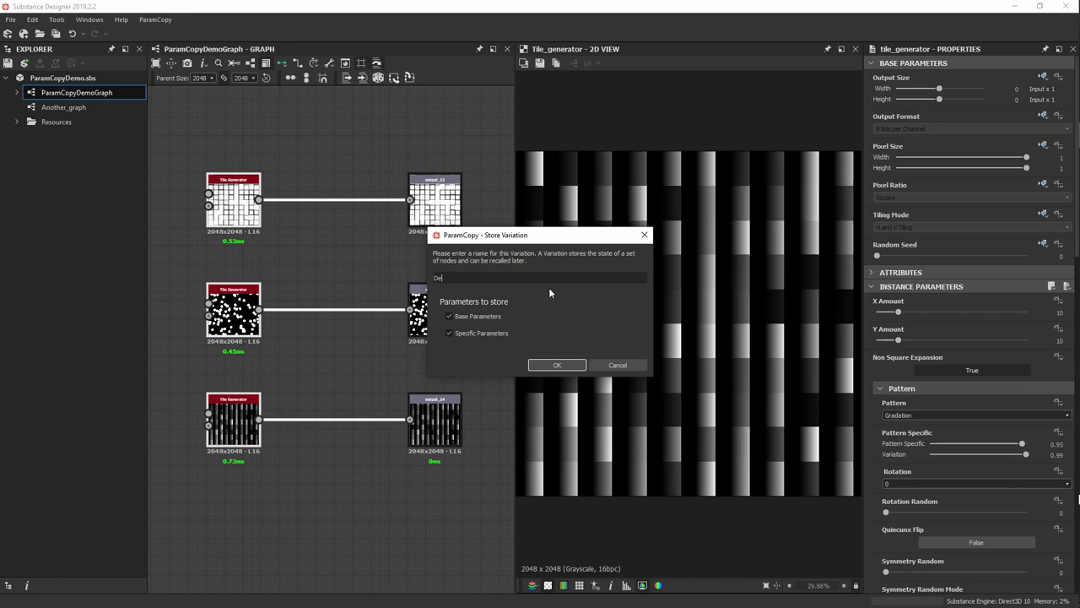
pyautogui.write('fault state')
pyautogui.click(557, 364)
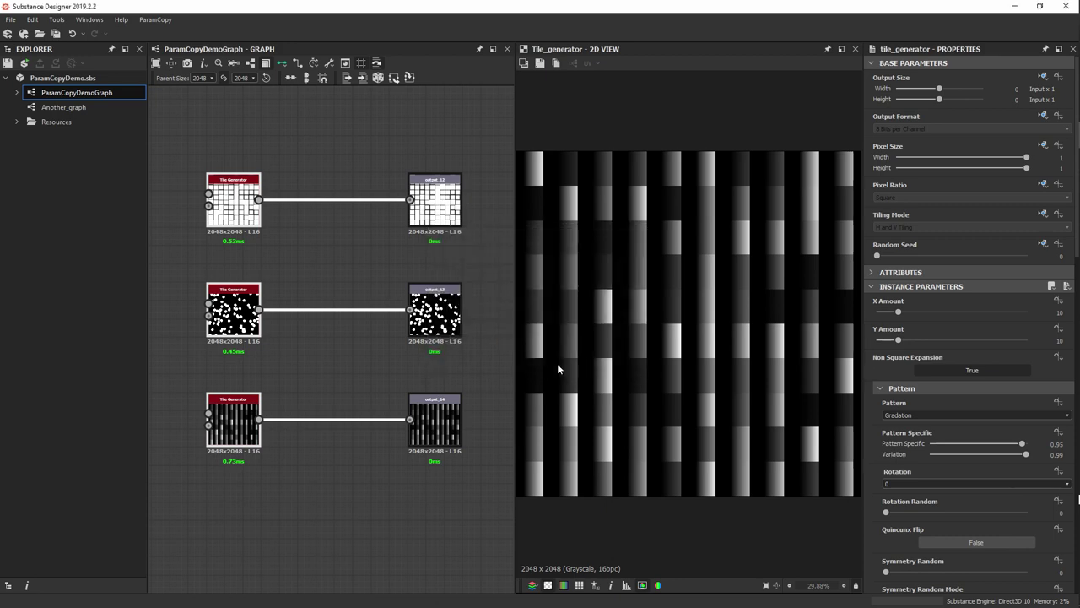
# - Set the top Tile Generator to X Amount 25, Y Amount 22, and the middle one's Y Amount to 43
pyautogui.click(276, 268)
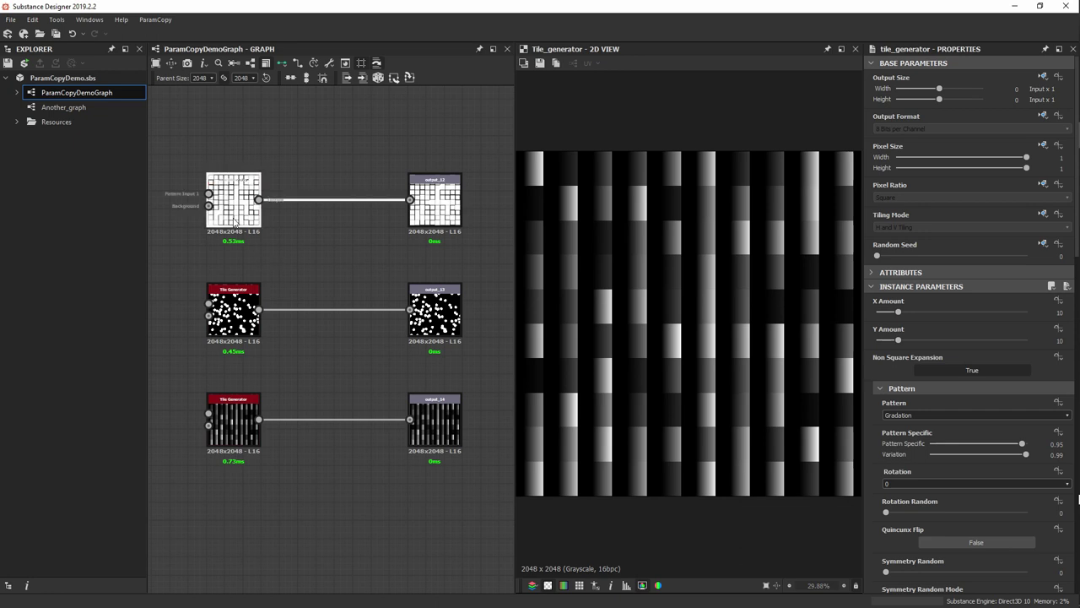
pyautogui.click(234, 221)
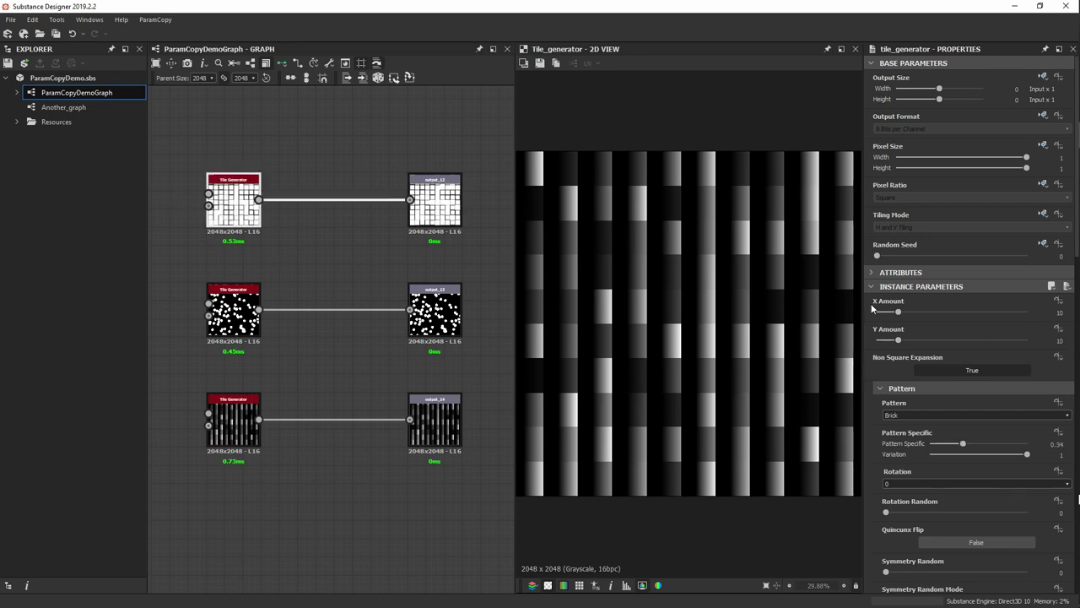
pyautogui.moveTo(898, 312); pyautogui.dragTo(929, 342)
pyautogui.doubleClick(441, 213)
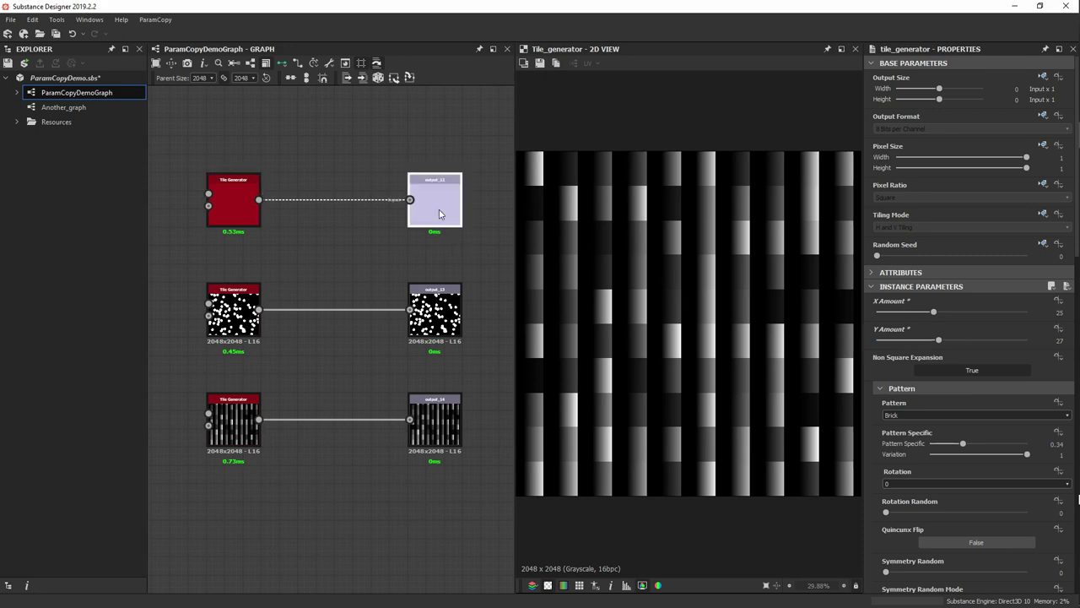
pyautogui.click(244, 321)
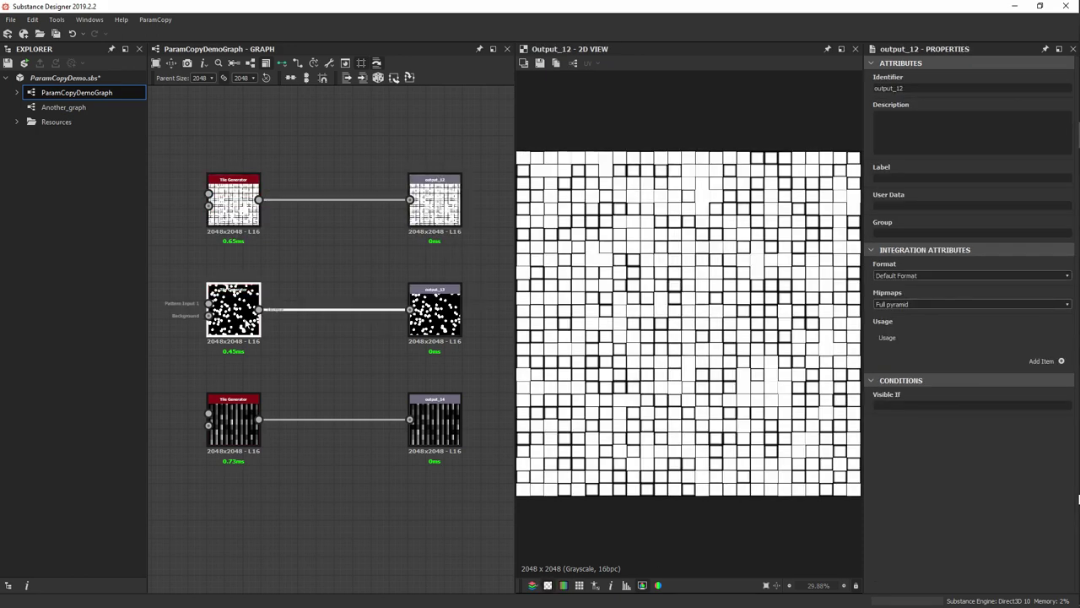
pyautogui.moveTo(899, 340); pyautogui.dragTo(977, 340)
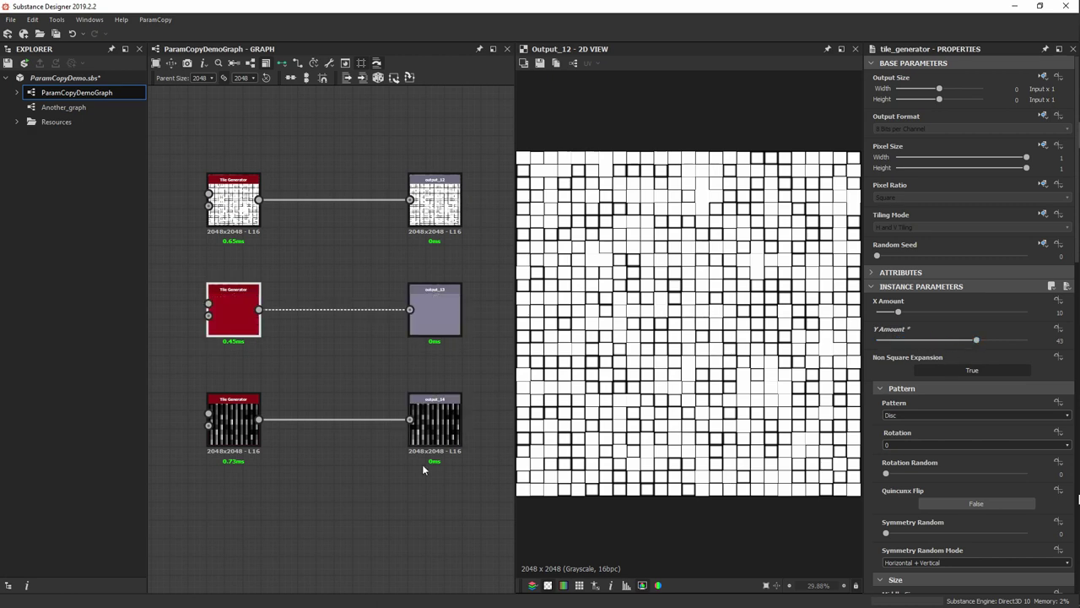
# - Give the bottom Tile Generator 26 × 16 tiles, Rotation Random 1, Symmetry Random 0.52, smaller Middle Size
pyautogui.click(239, 420)
pyautogui.scroll(-3, 928, 346)
pyautogui.scroll(1, 954, 245)
pyautogui.moveTo(898, 244); pyautogui.dragTo(912, 274)
pyautogui.scroll(-3, 963, 410)
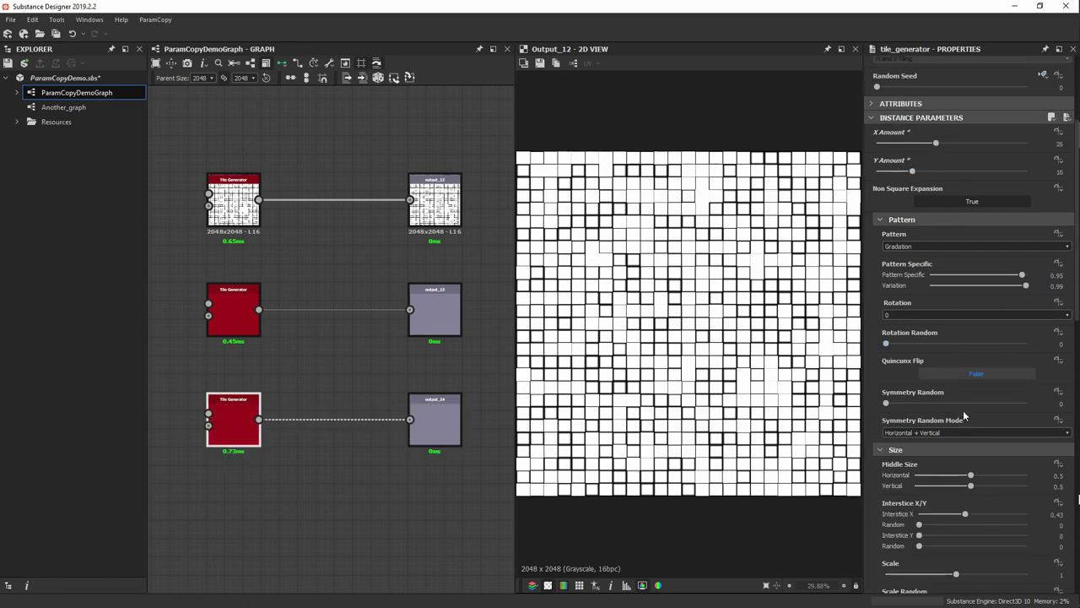
pyautogui.doubleClick(435, 420)
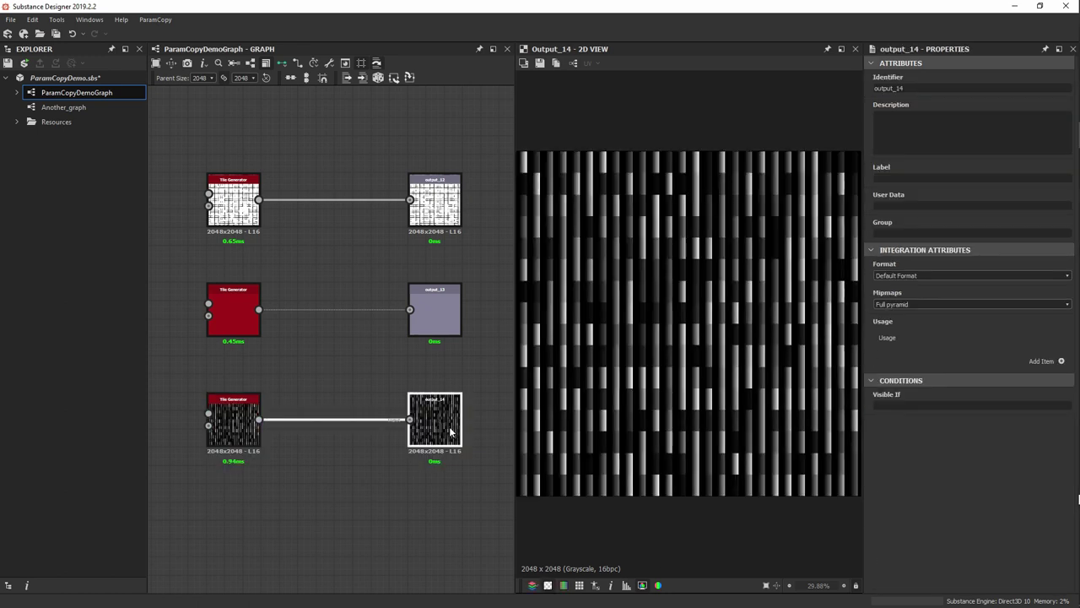
pyautogui.click(217, 425)
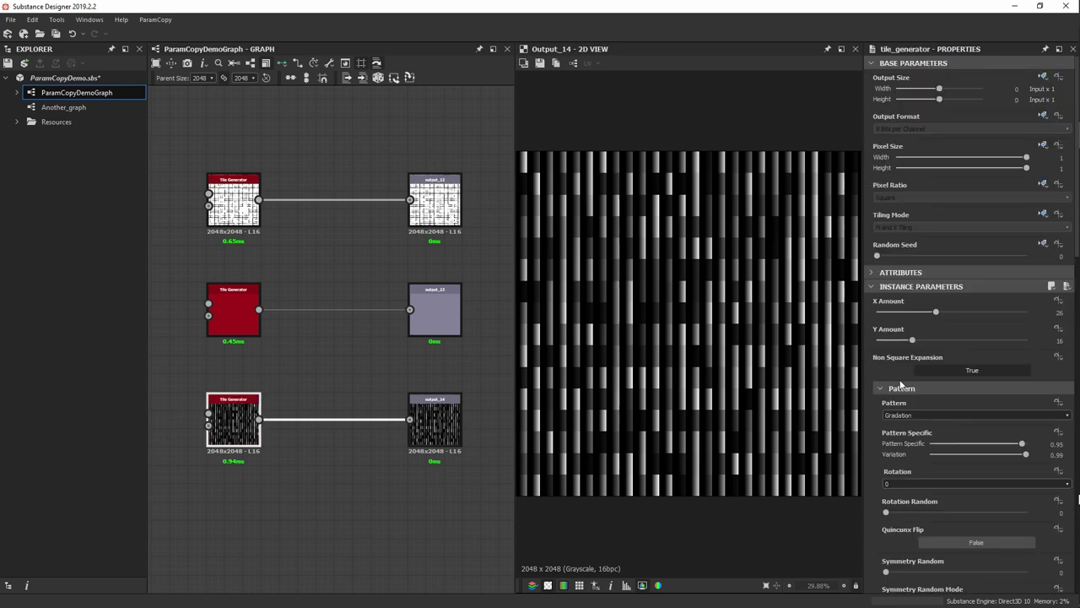
pyautogui.scroll(-4, 937, 388)
pyautogui.moveTo(901, 378); pyautogui.dragTo(1034, 386)
pyautogui.moveTo(887, 438); pyautogui.dragTo(959, 438)
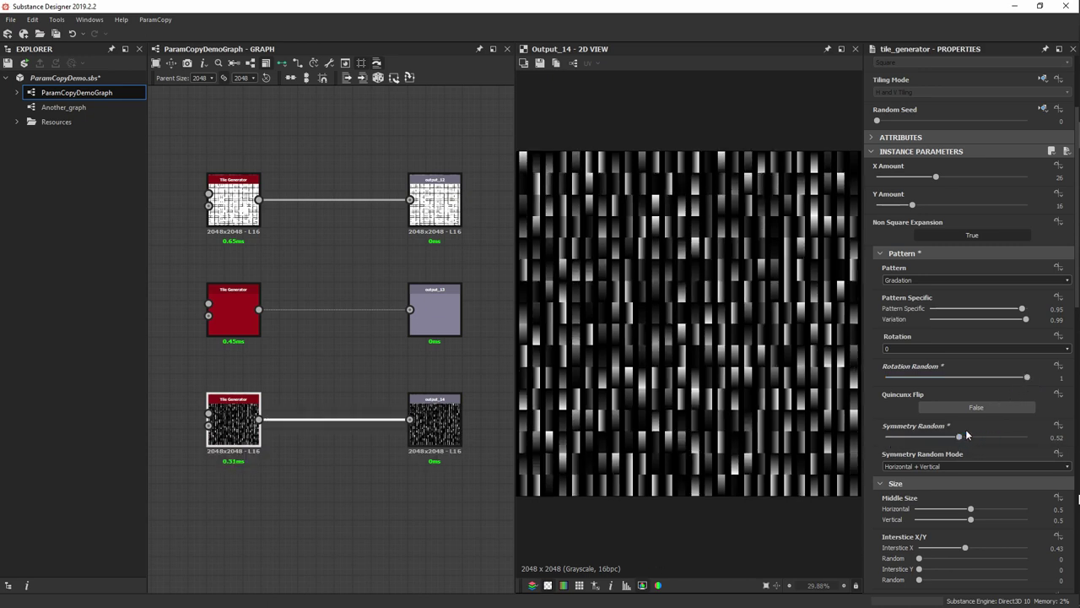
pyautogui.scroll(-4, 966, 397)
pyautogui.moveTo(970, 342)
pyautogui.mouseDown()
pyautogui.moveTo(935, 348)
pyautogui.moveTo(955, 348)
pyautogui.mouseUp()
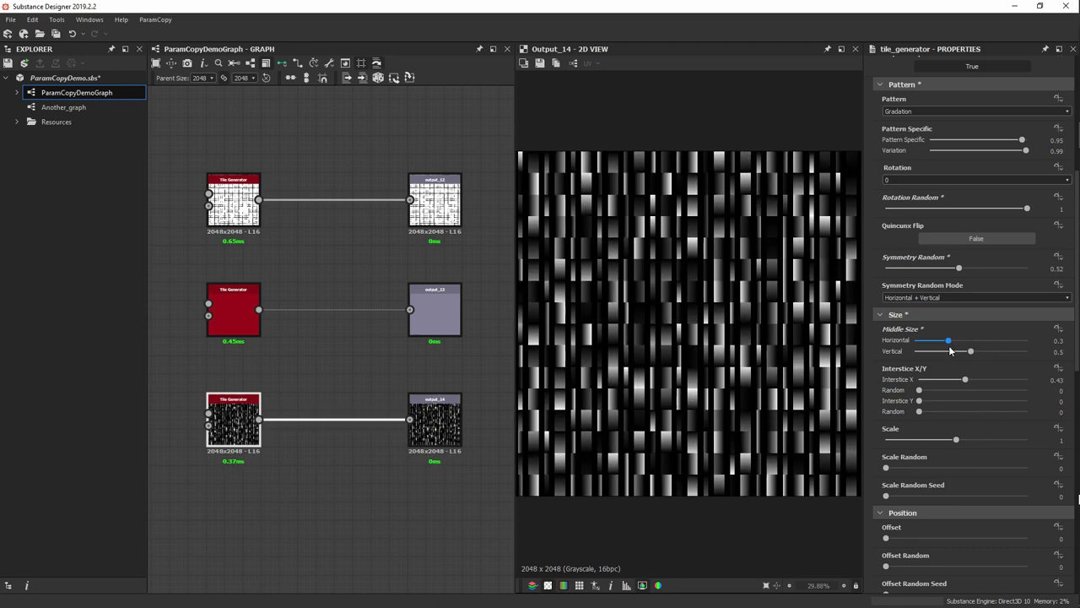
# - Compare the results by previewing output_13 and output_12 in the 2D view
pyautogui.doubleClick(426, 320)
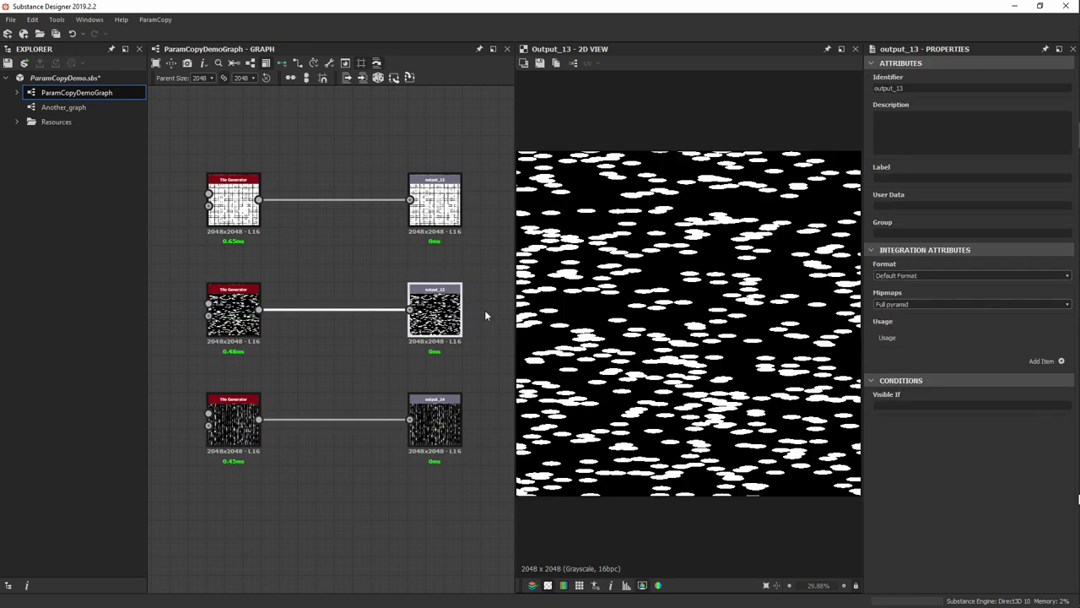
pyautogui.doubleClick(436, 215)
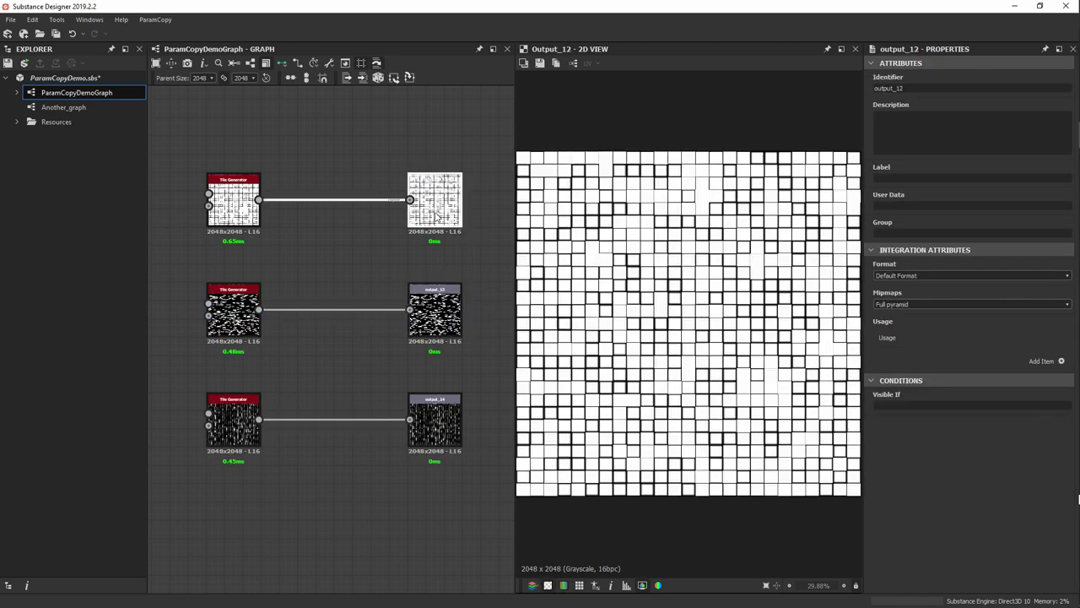
pyautogui.doubleClick(440, 297)
pyautogui.doubleClick(449, 221)
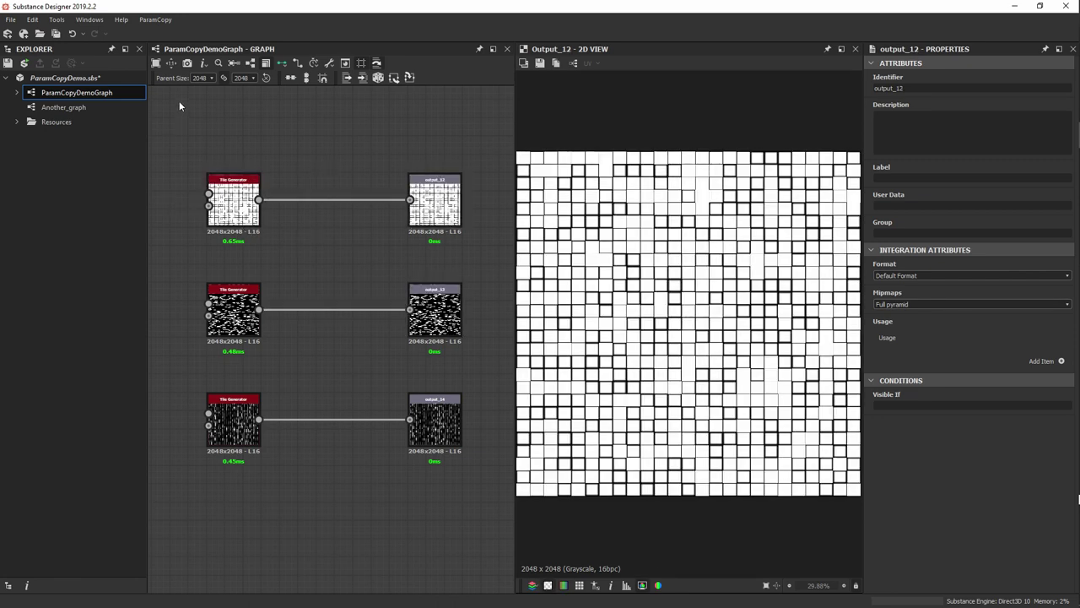
# - Marquee-select the three Tile Generators and store them as the 'modified state' variation
pyautogui.hotkey('ctrl', 'a')
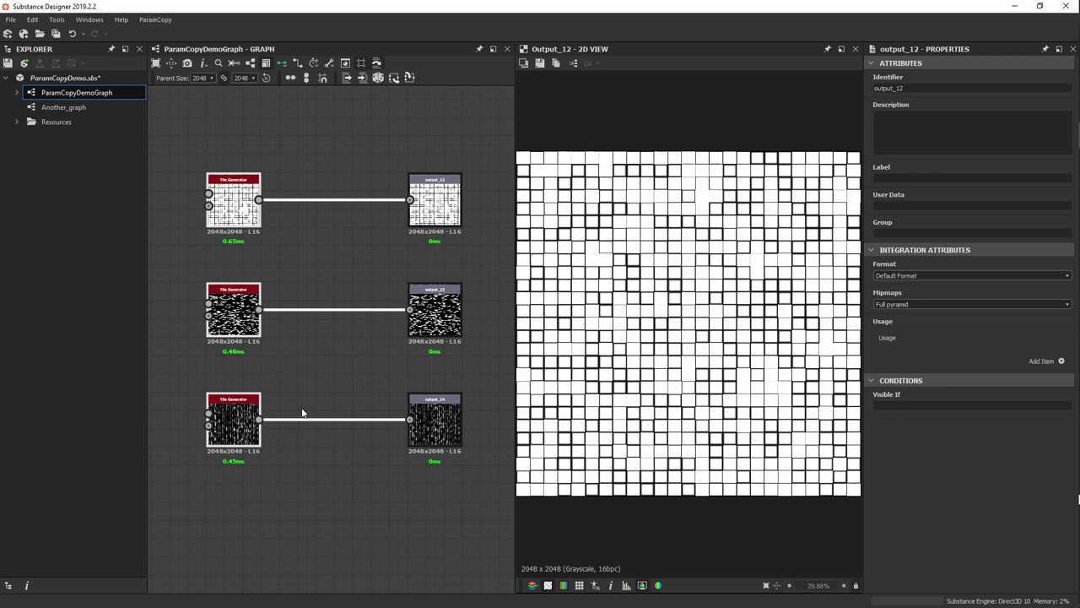
pyautogui.moveTo(200, 131); pyautogui.dragTo(263, 479)
pyautogui.click(395, 79)
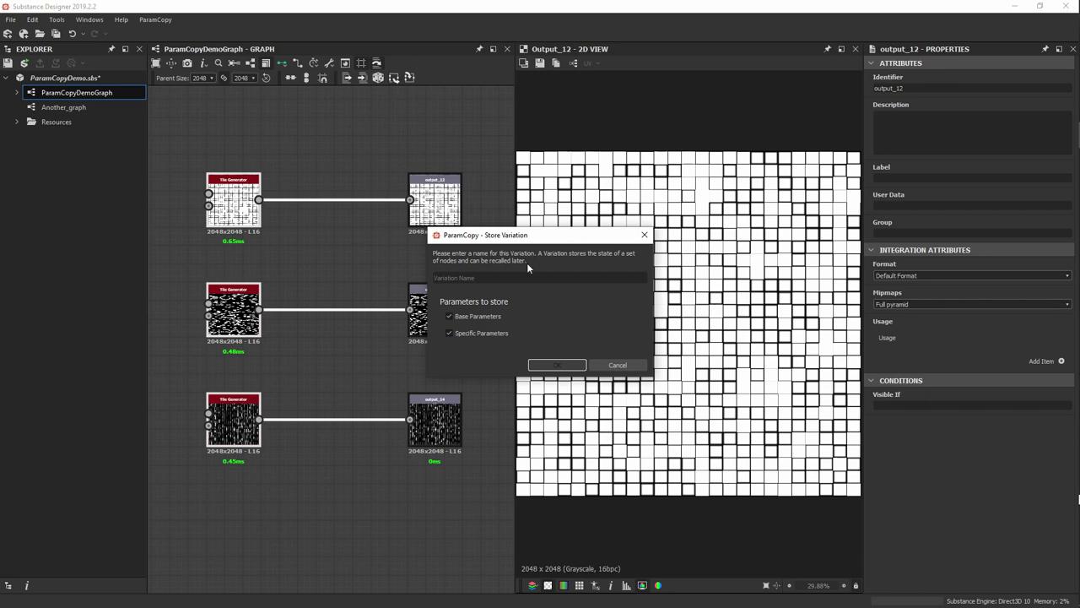
pyautogui.write('modified state')
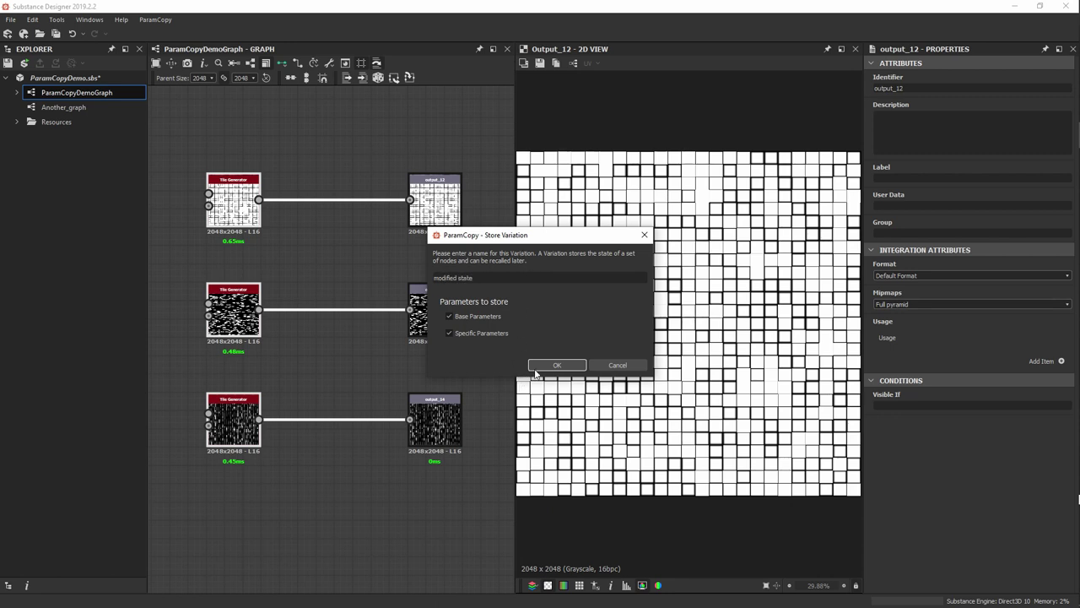
pyautogui.click(542, 365)
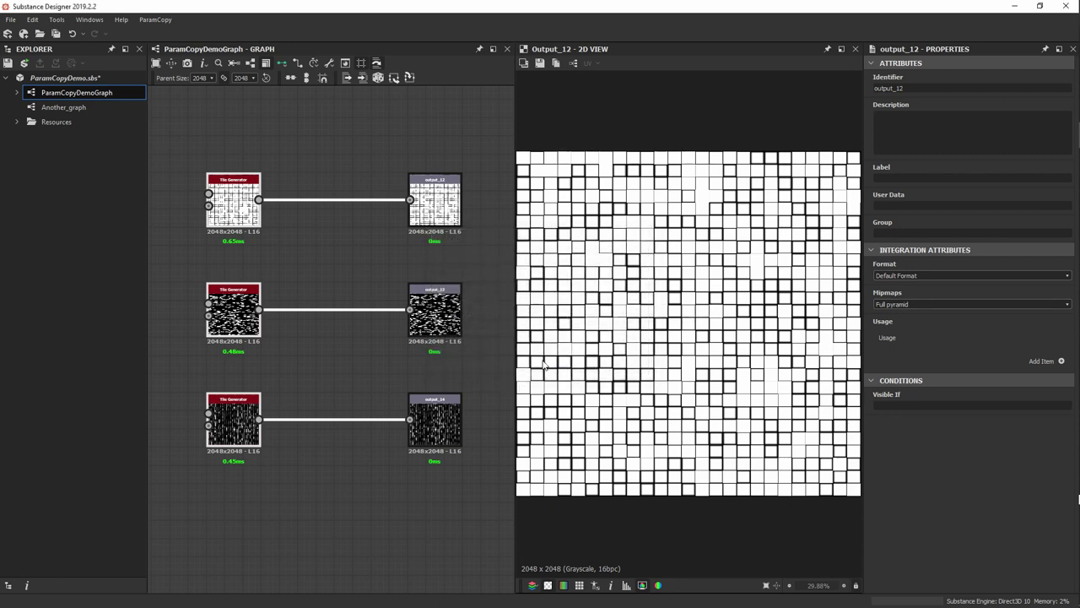
# - Open the stored variations list, move it off the output nodes, and recall Default state
pyautogui.click(322, 144)
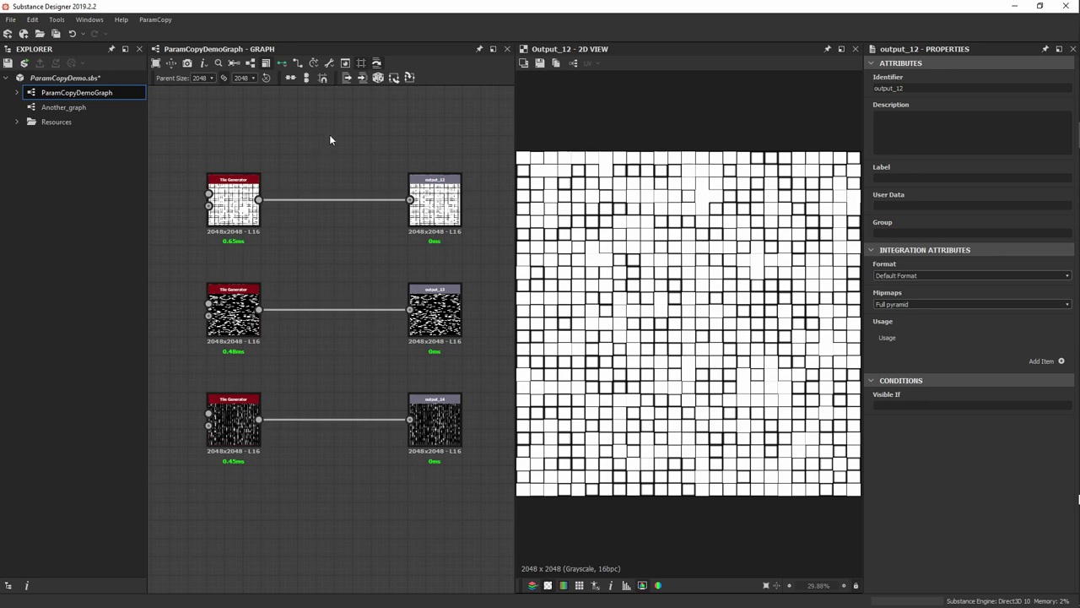
pyautogui.click(409, 77)
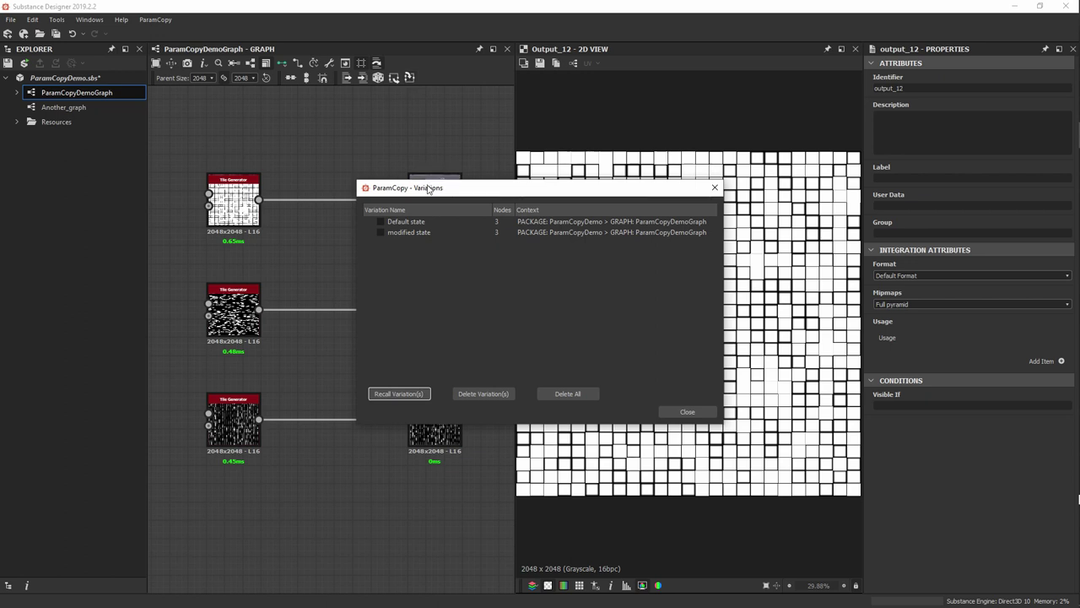
pyautogui.moveTo(429, 188); pyautogui.dragTo(442, 253)
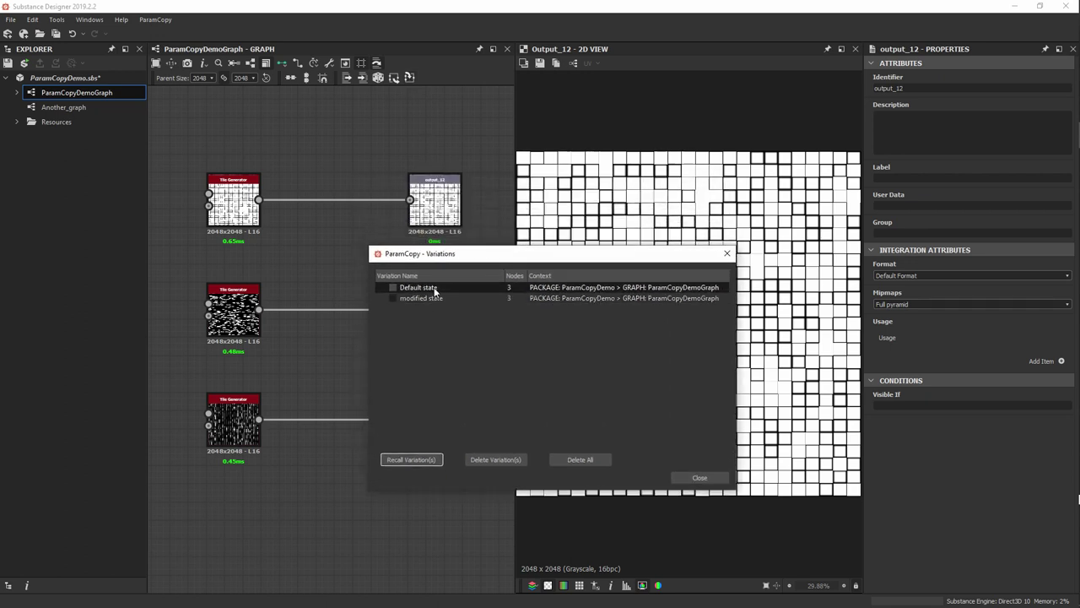
pyautogui.moveTo(457, 254); pyautogui.dragTo(586, 330)
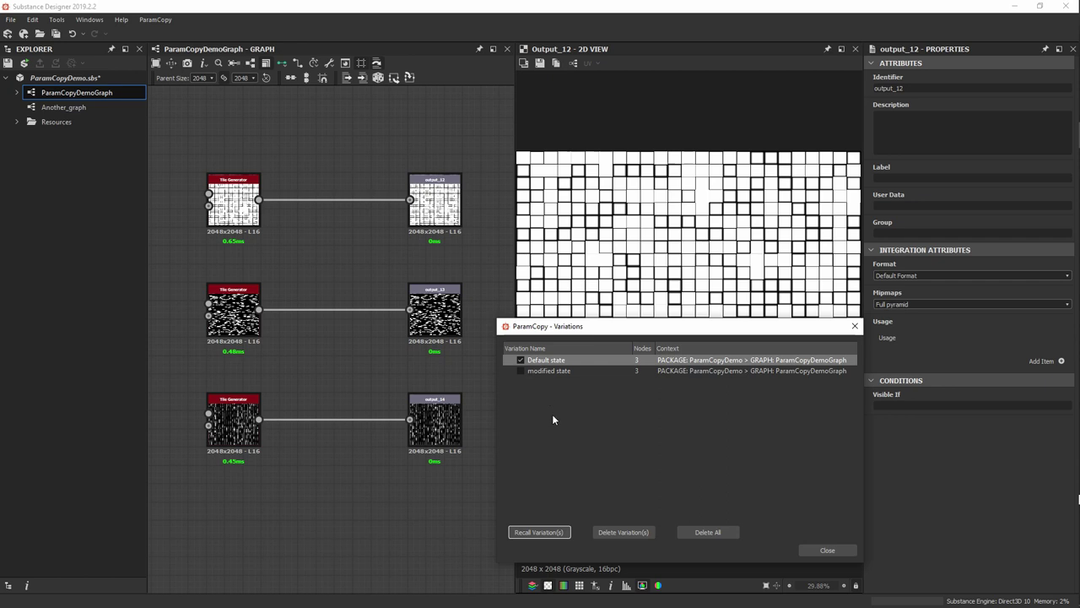
pyautogui.click(549, 532)
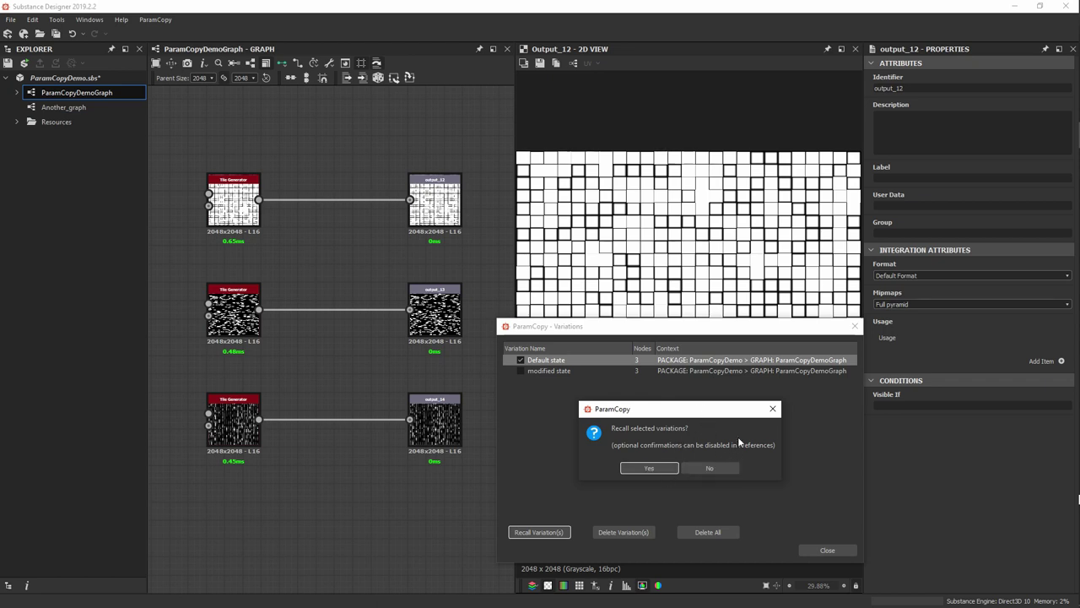
# - Confirm the Default state recall, then check modified state and request its recall
pyautogui.click(657, 470)
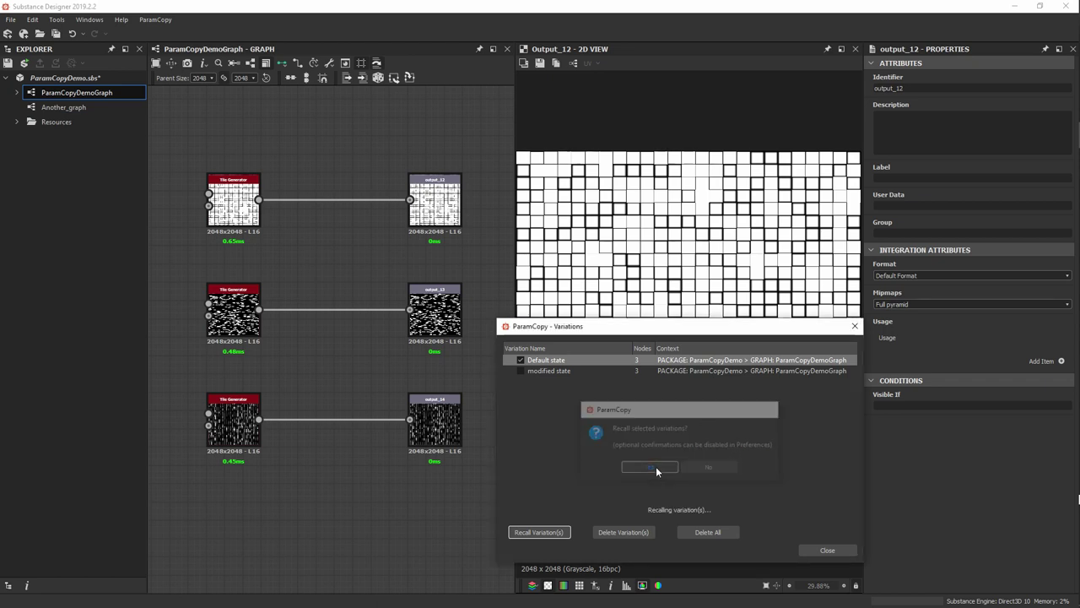
pyautogui.moveTo(691, 333); pyautogui.dragTo(191, 336)
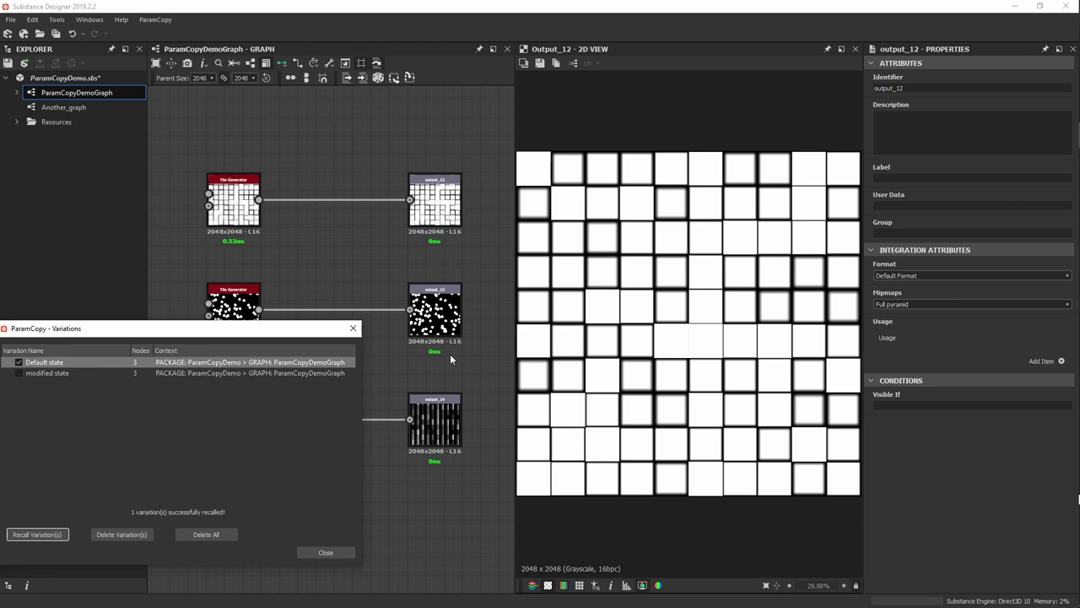
pyautogui.moveTo(190, 330); pyautogui.dragTo(228, 288)
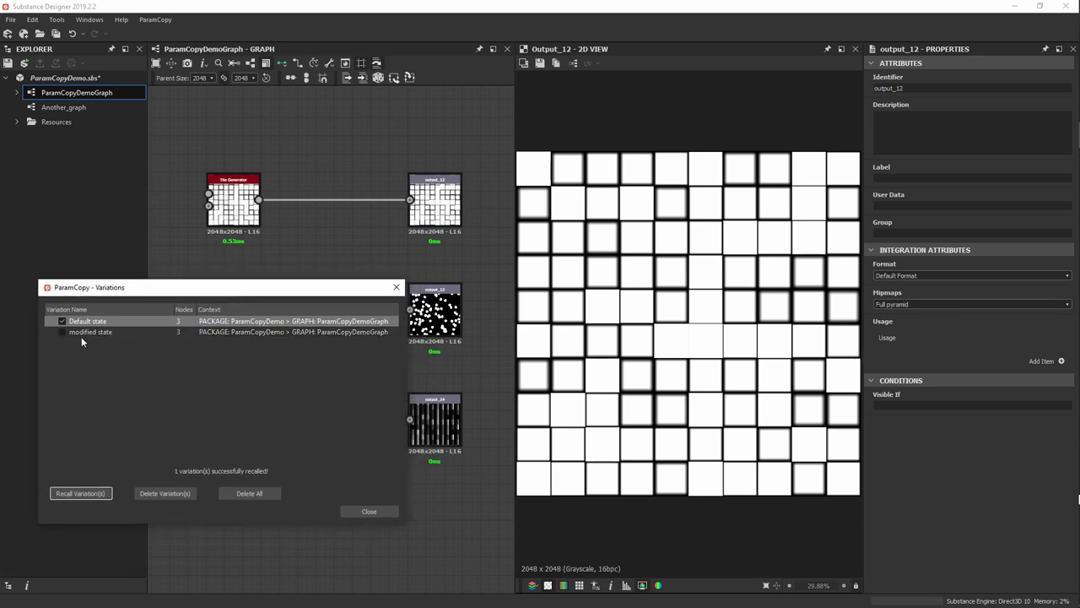
pyautogui.click(62, 332)
pyautogui.click(62, 321)
pyautogui.click(84, 492)
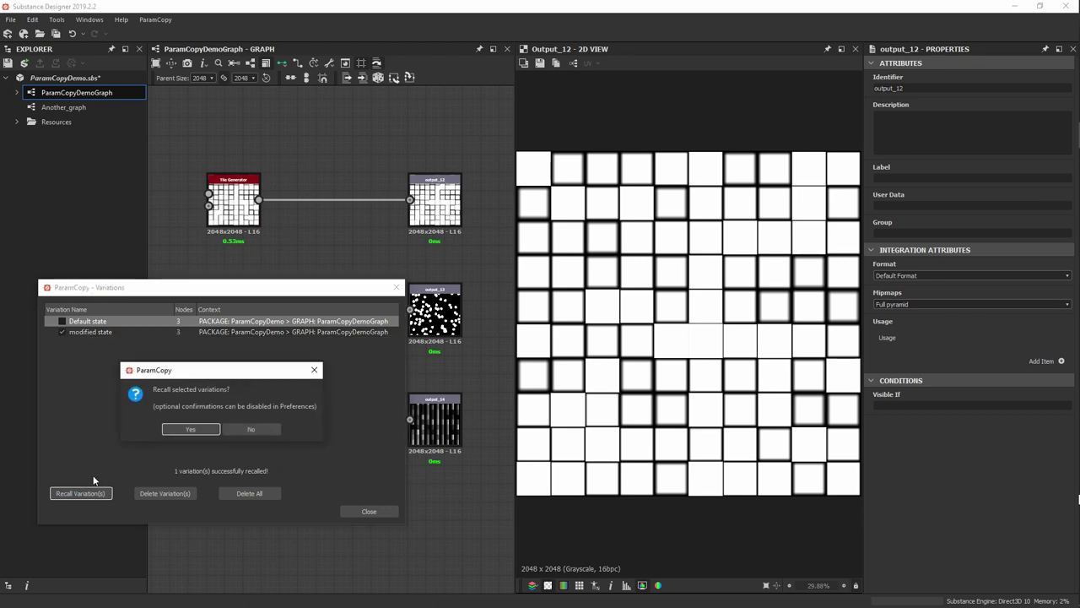
# - Confirm recalling modified state and drag the Variations dialog clear of the graph nodes
pyautogui.click(191, 429)
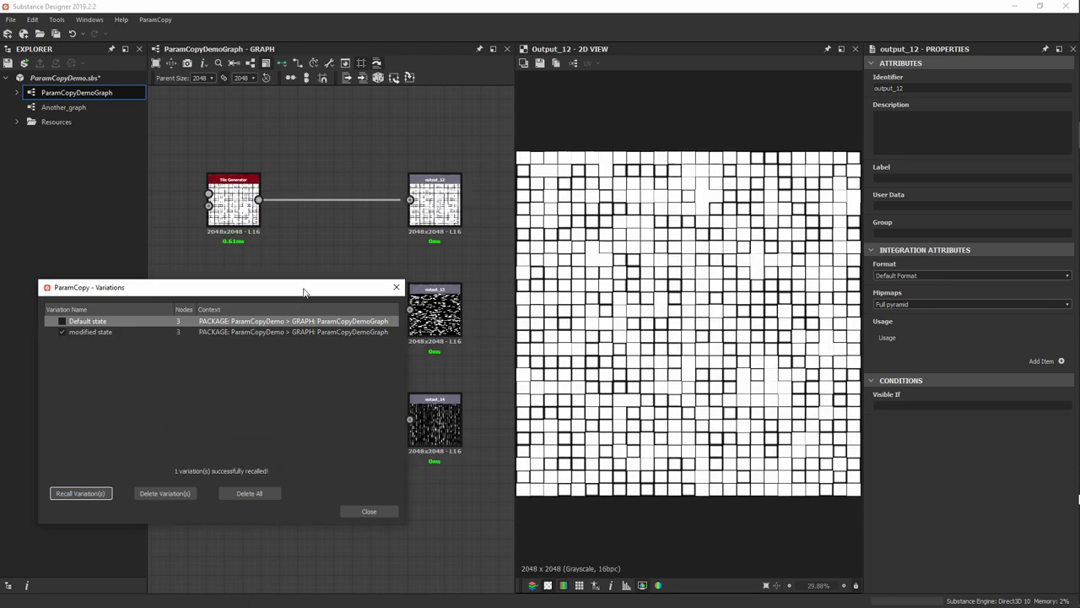
pyautogui.moveTo(311, 290); pyautogui.dragTo(265, 235)
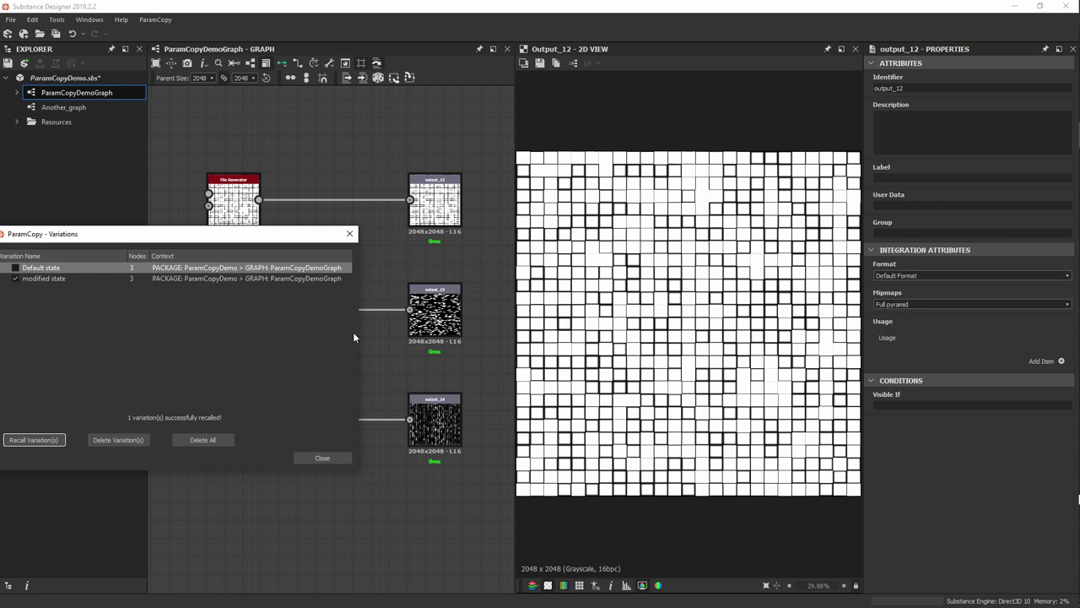
pyautogui.moveTo(256, 240); pyautogui.dragTo(362, 247)
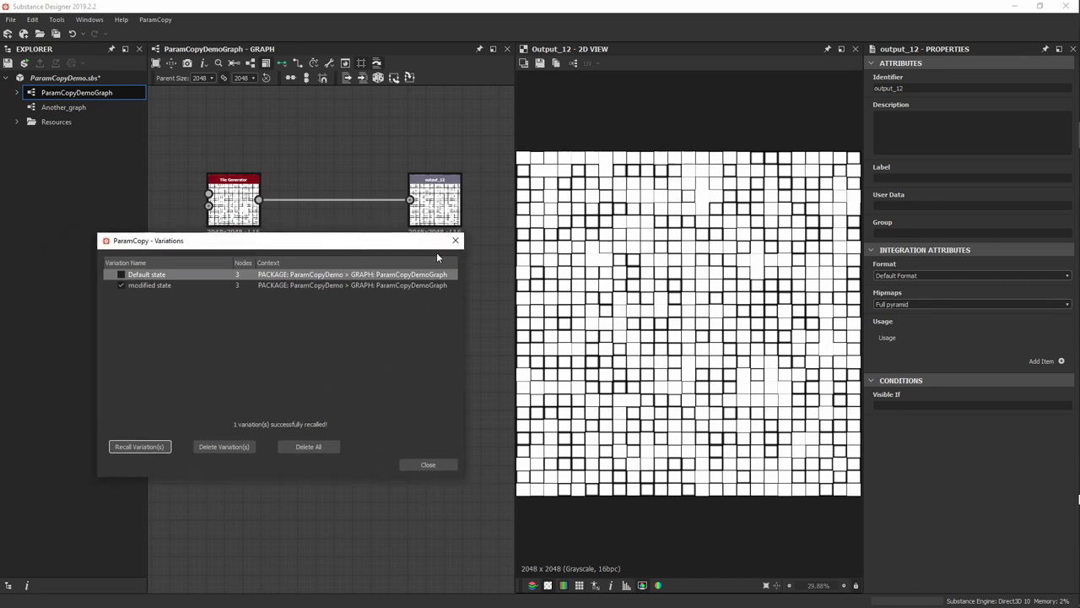
pyautogui.moveTo(412, 239); pyautogui.dragTo(638, 293)
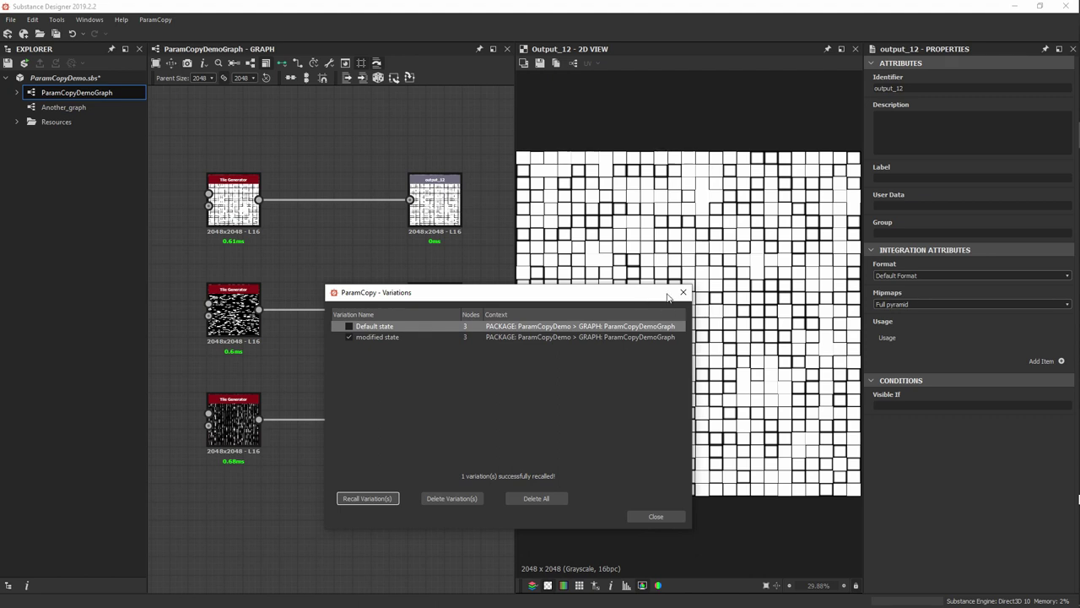
pyautogui.moveTo(503, 298); pyautogui.dragTo(270, 289)
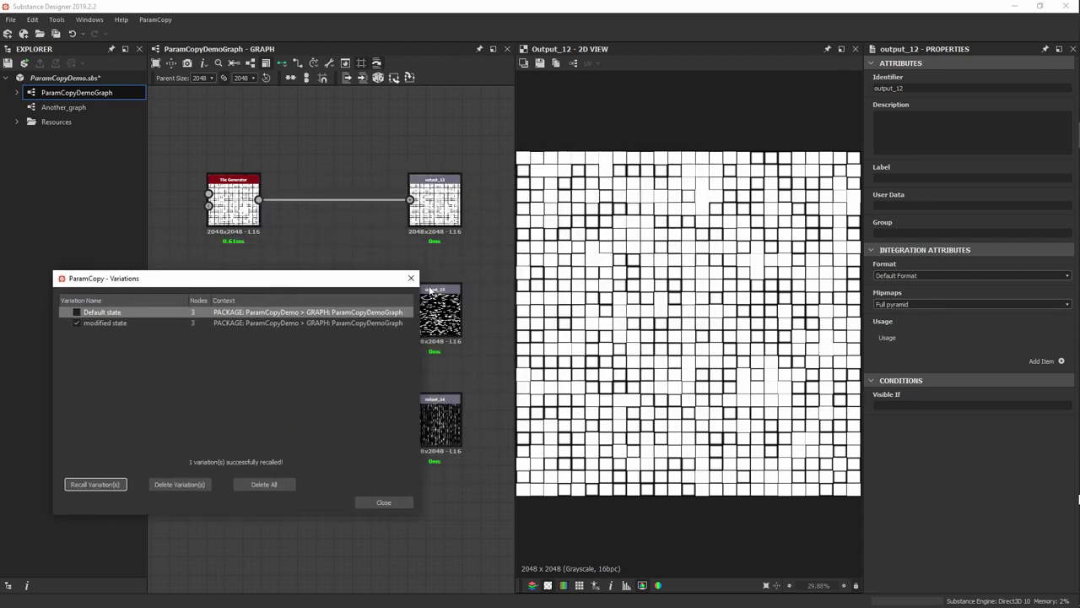
# - Select the top Tile Generator to view its parameters, widen the Variations dialog, then close it
pyautogui.click(227, 206)
pyautogui.moveTo(937, 313)
pyautogui.mouseDown()
pyautogui.moveTo(906, 313)
pyautogui.moveTo(955, 313)
pyautogui.mouseUp()
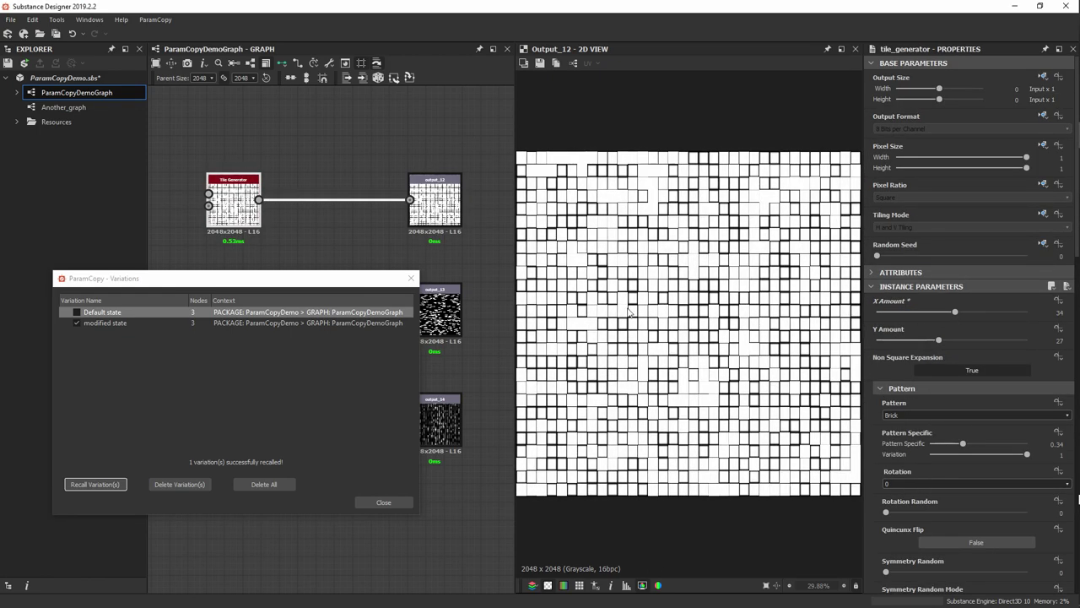
pyautogui.moveTo(327, 281); pyautogui.dragTo(300, 283)
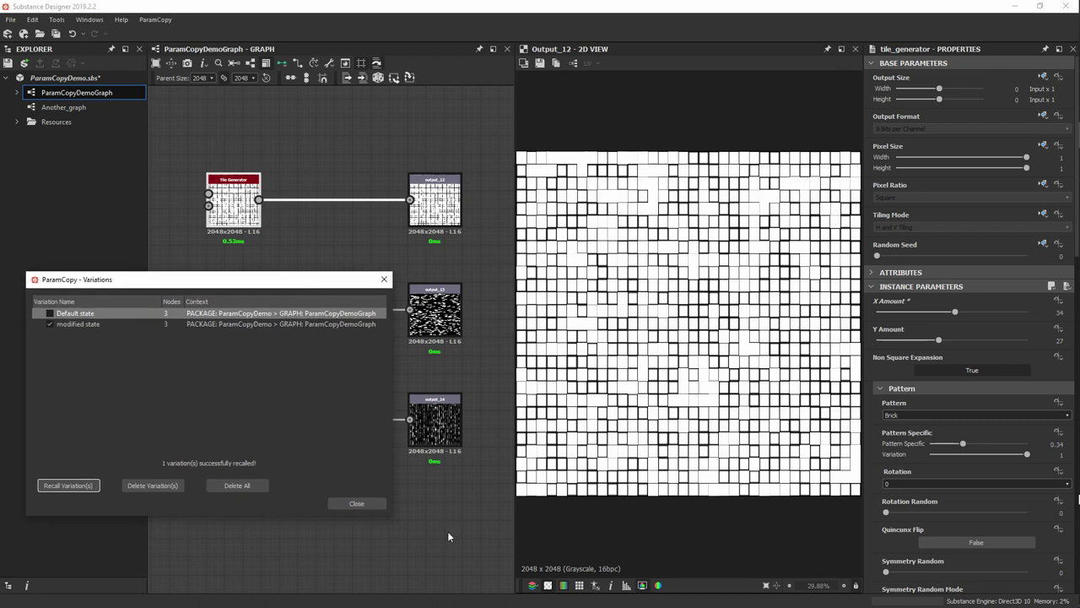
pyautogui.moveTo(392, 514); pyautogui.dragTo(416, 497)
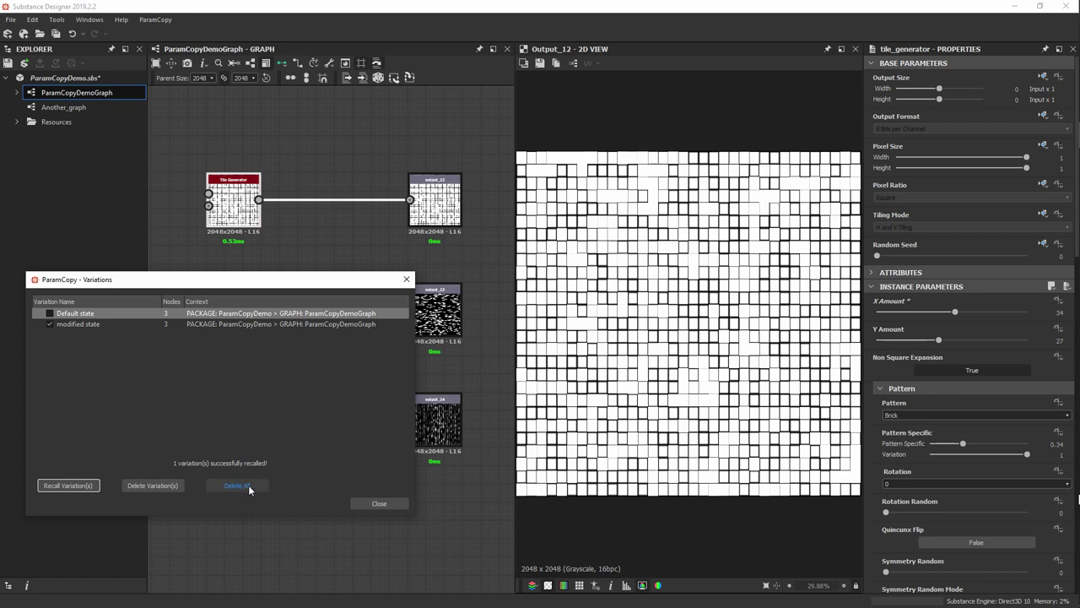
pyautogui.click(380, 504)
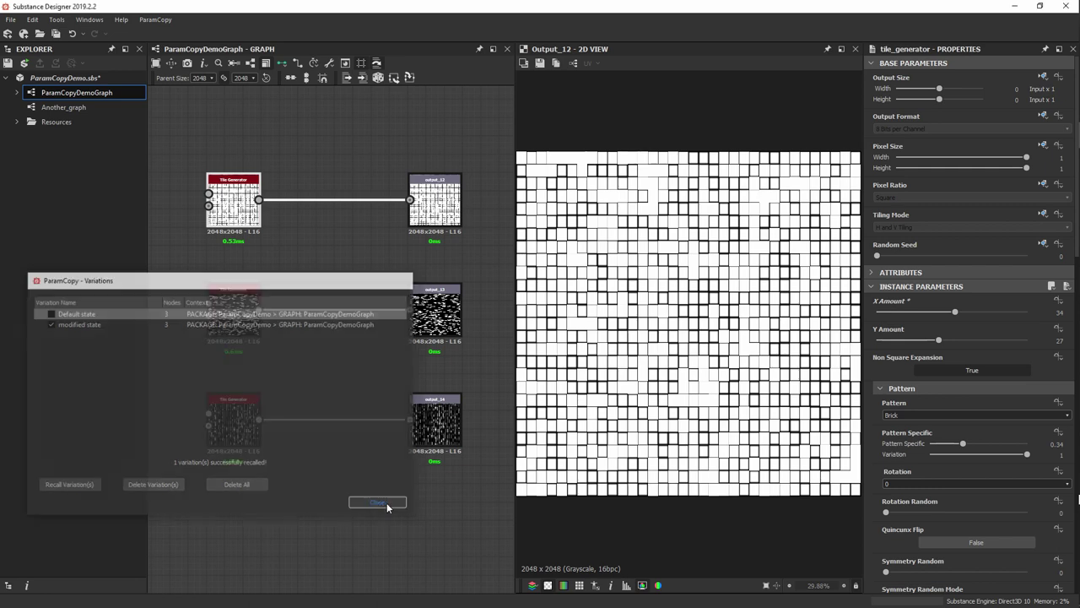
# - Reopen the ParamCopy Variations list showing Default state and modified state, after briefly closing it twice
pyautogui.click(409, 77)
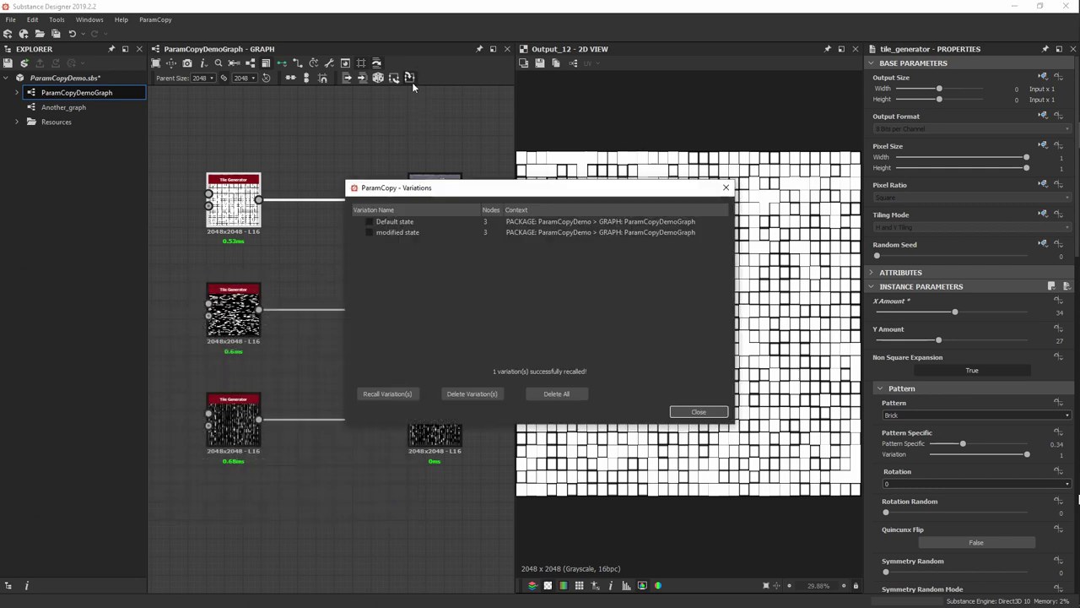
pyautogui.click(278, 155)
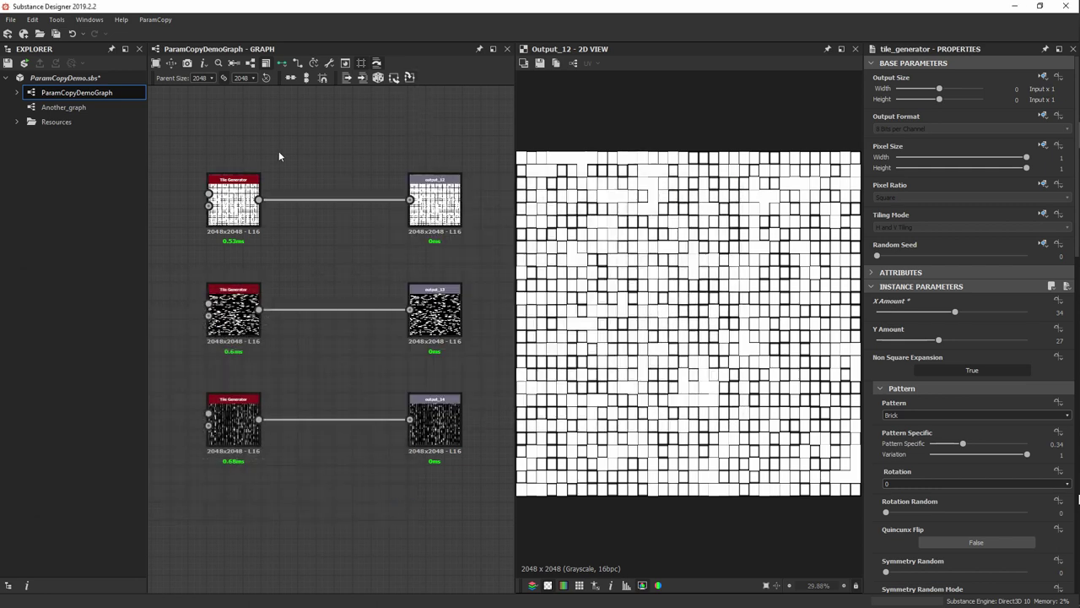
pyautogui.click(409, 77)
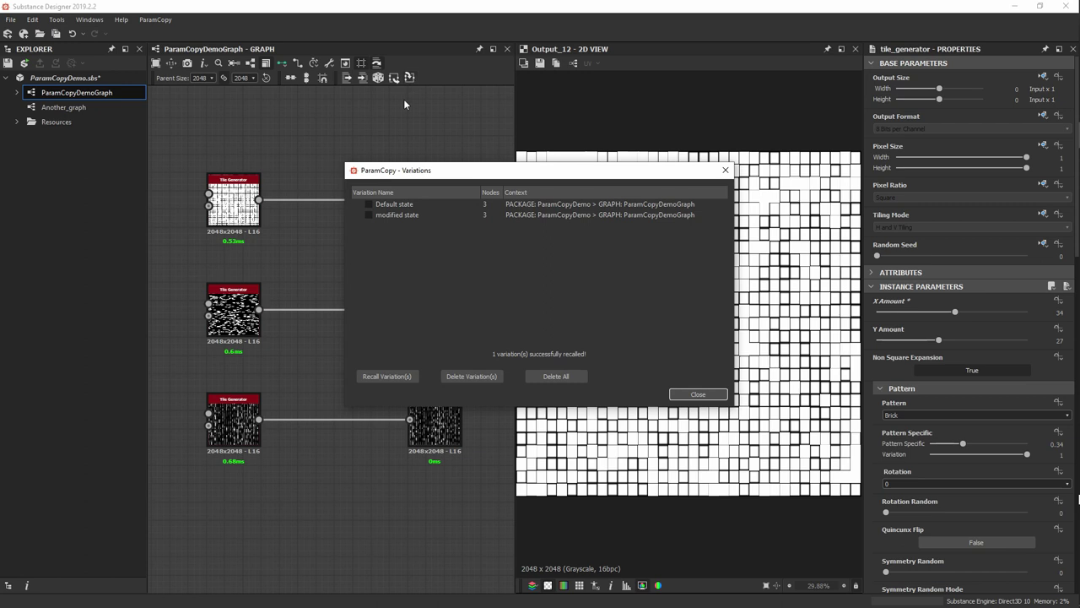
pyautogui.click(725, 170)
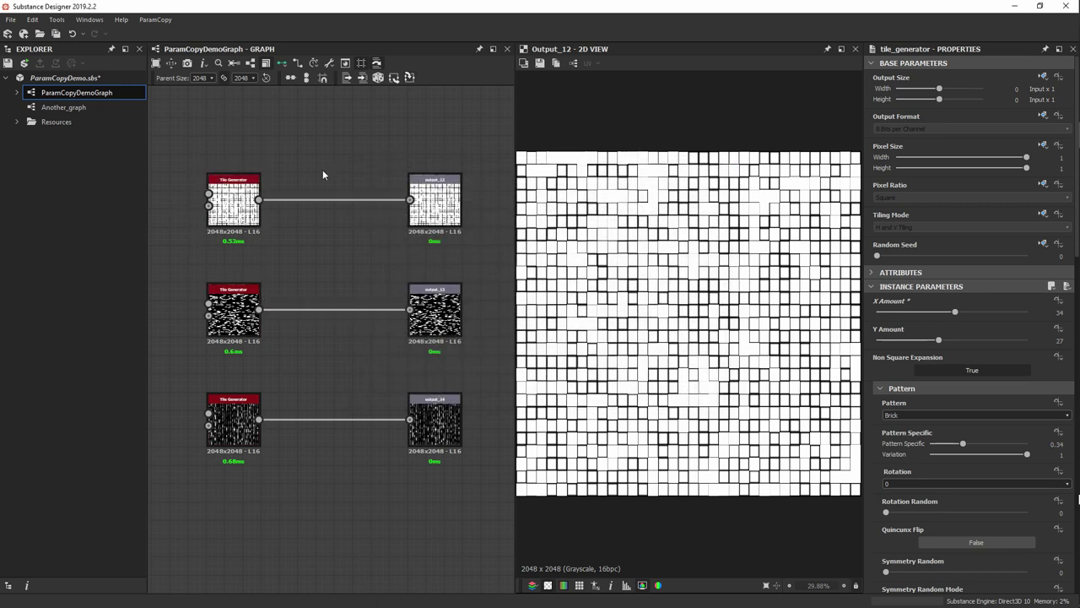
pyautogui.click(411, 78)
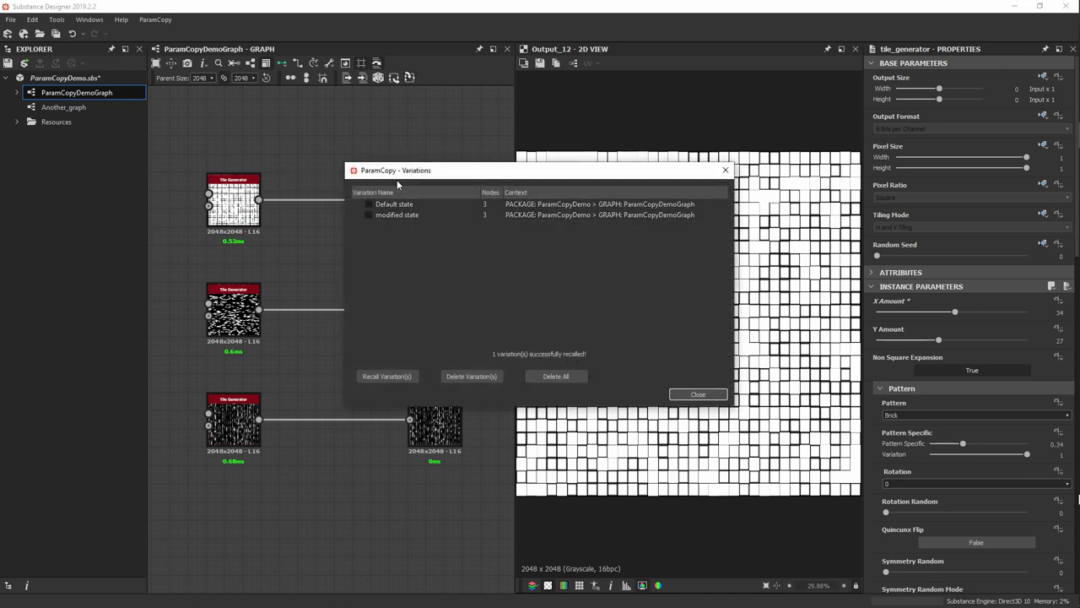
# - Recall the ticked Default state variation, confirm with Yes, and close the Variations dialog
pyautogui.click(369, 204)
pyautogui.click(368, 204)
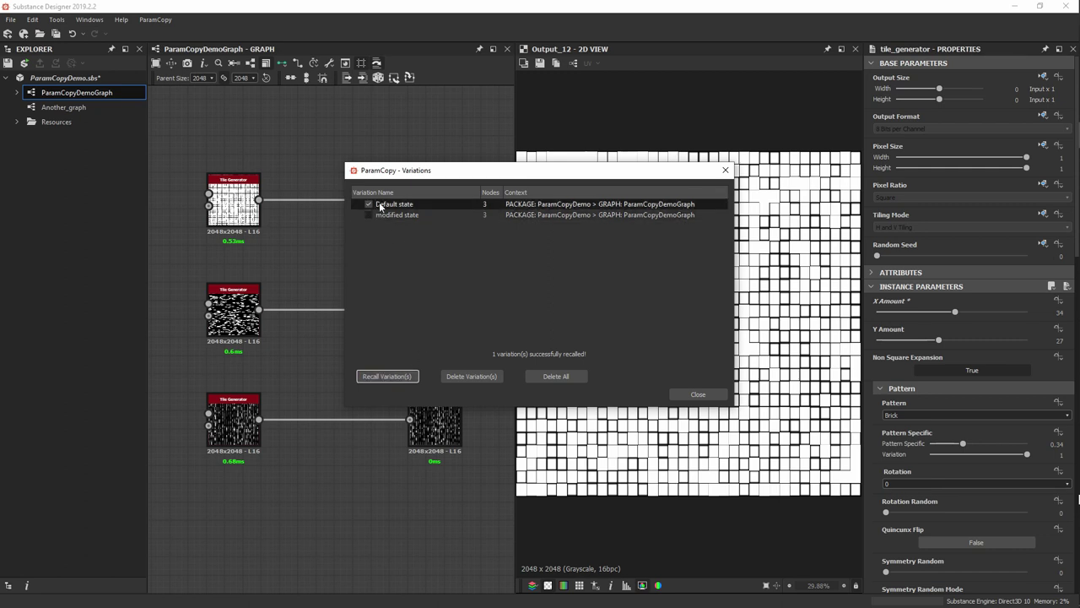
pyautogui.click(386, 376)
pyautogui.click(497, 309)
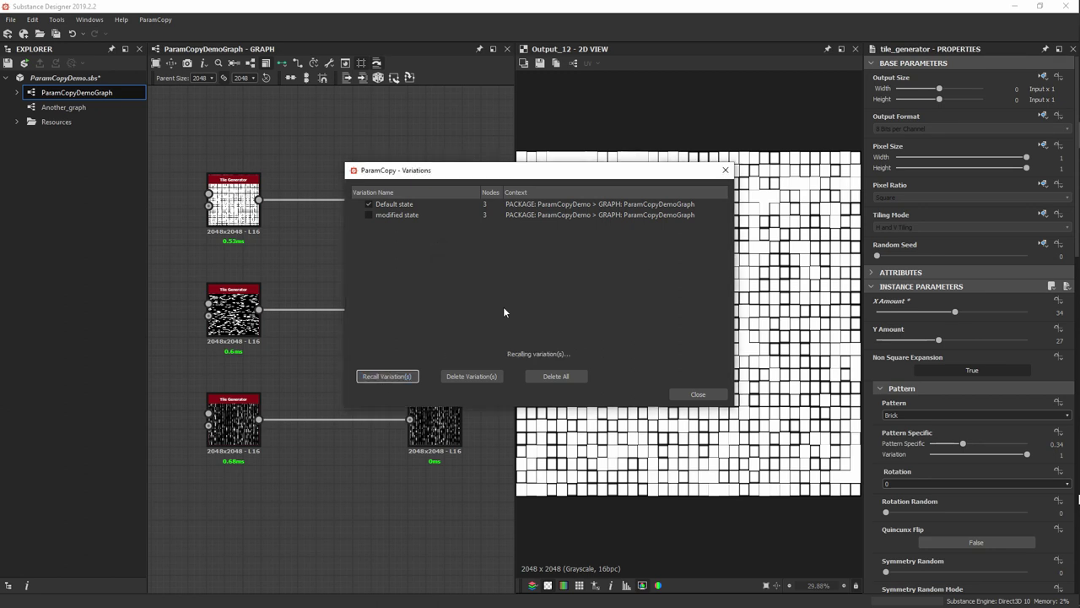
pyautogui.click(680, 394)
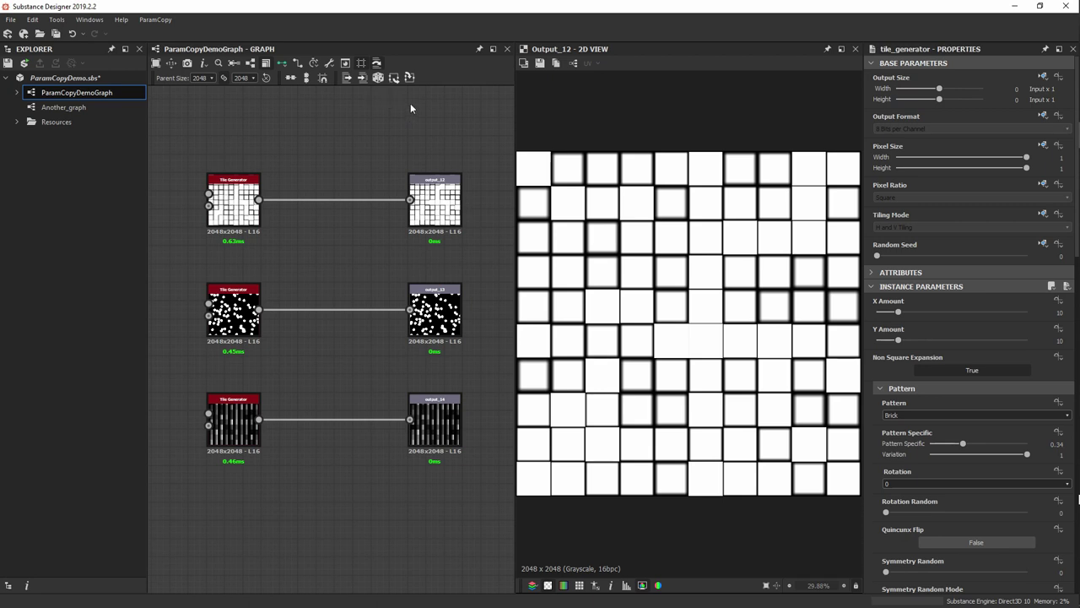
pyautogui.click(165, 23)
pyautogui.click(169, 73)
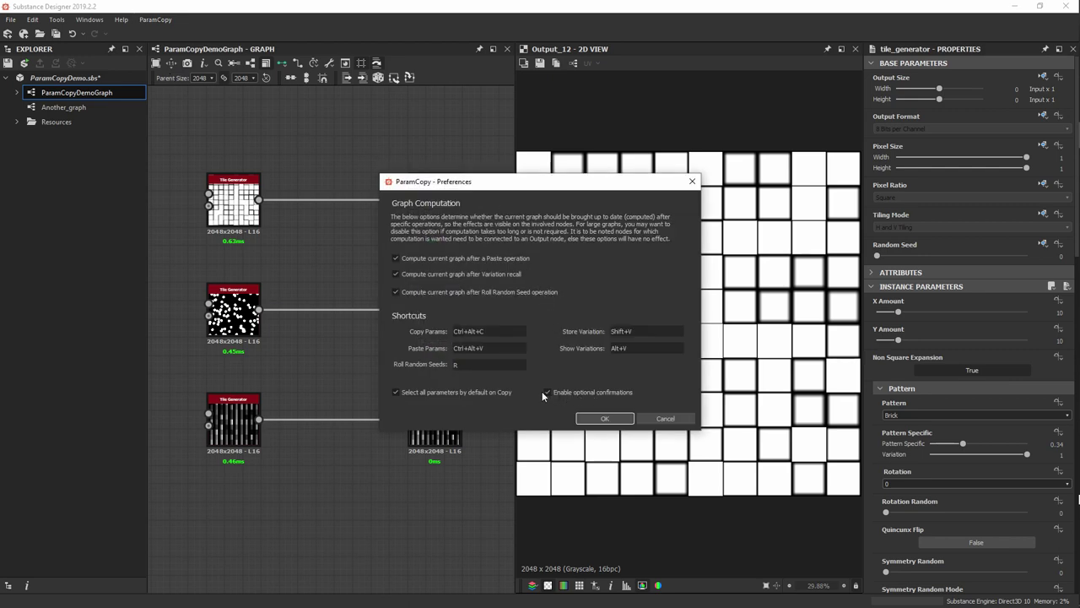
pyautogui.click(605, 418)
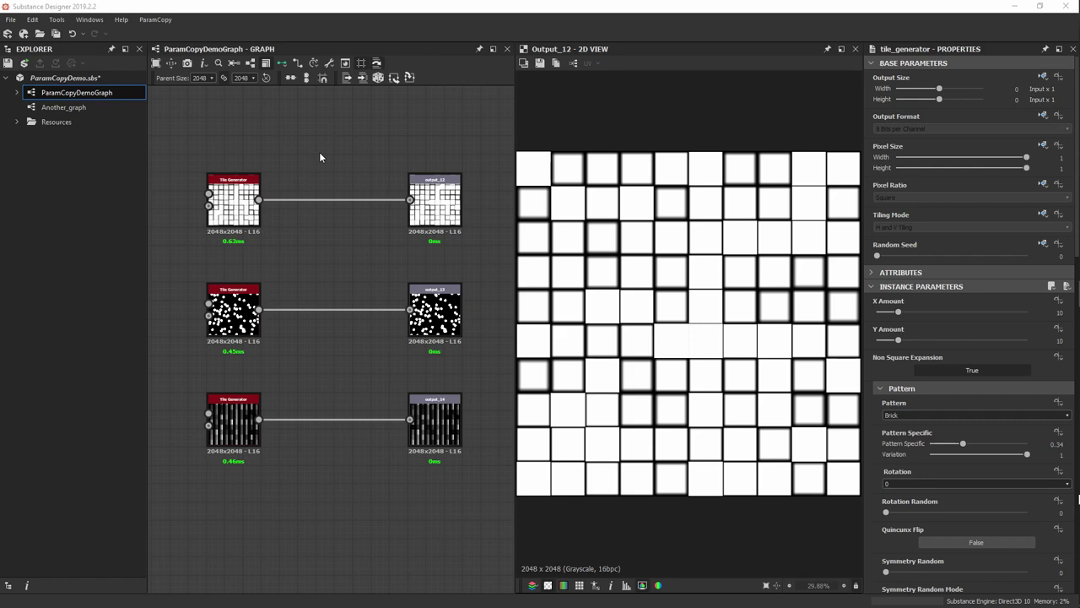
# - Set the top Tile Generator's X Amount to 6 and Y Amount to 49
pyautogui.click(236, 207)
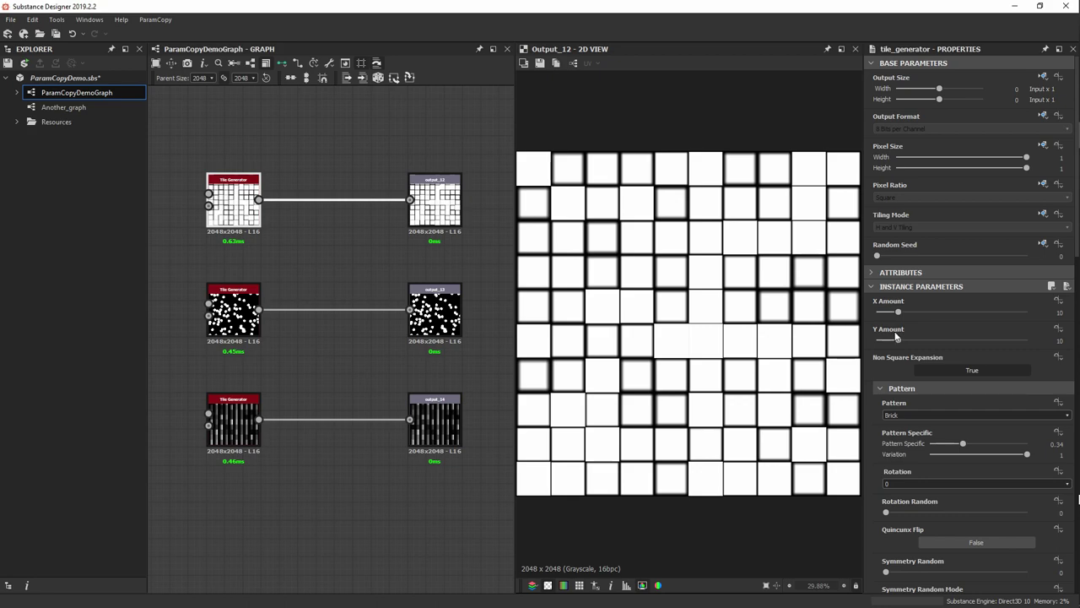
pyautogui.moveTo(898, 313); pyautogui.dragTo(954, 314)
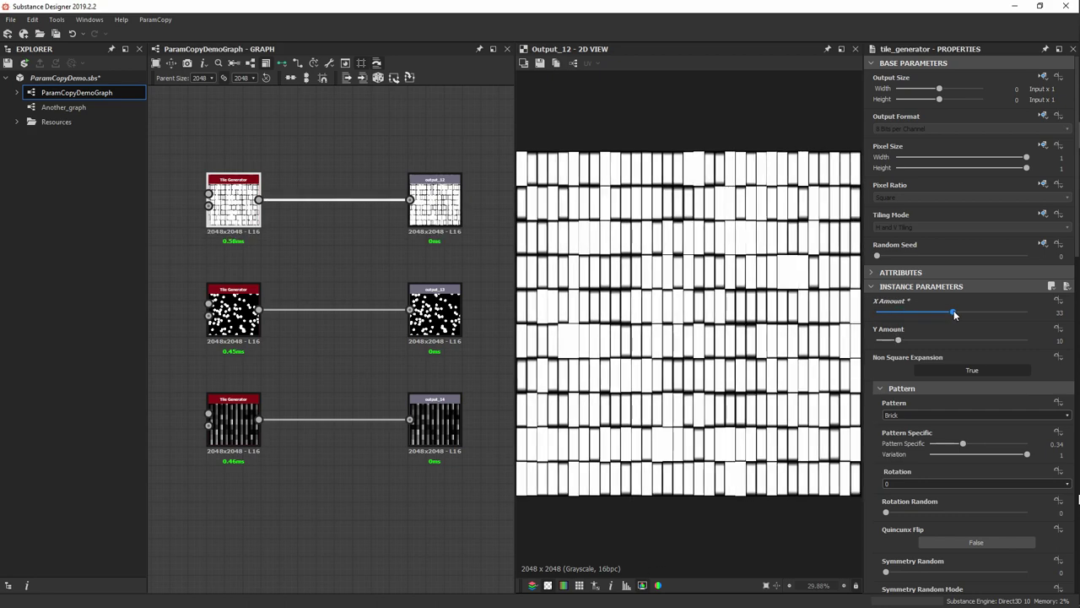
pyautogui.moveTo(898, 339); pyautogui.dragTo(889, 316)
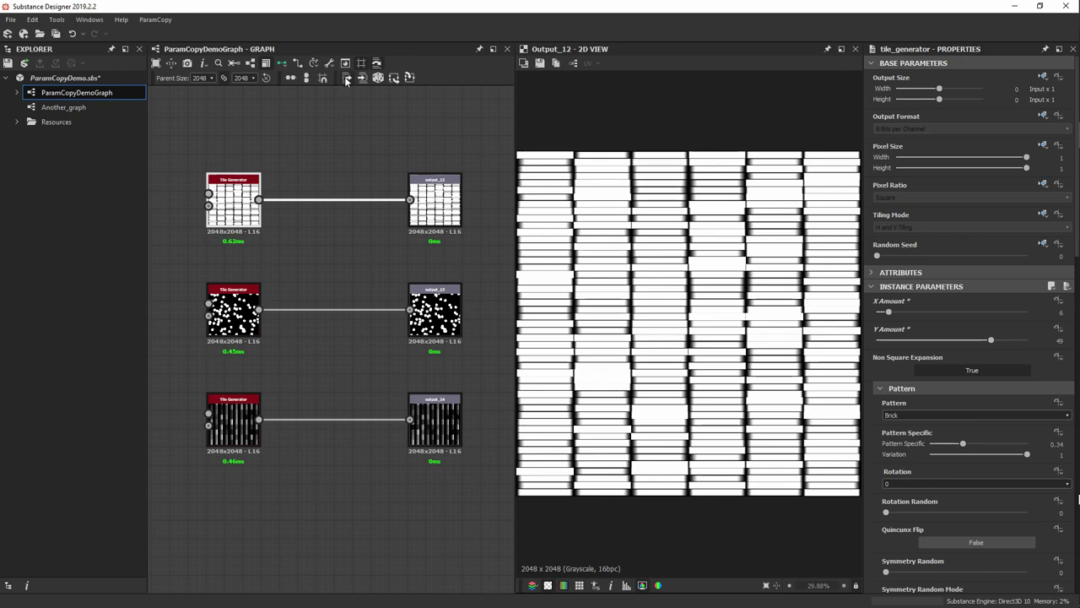
# - Open Copy Node Parameters from the ParamCopy Params menu for the top Tile Generator
pyautogui.click(152, 20)
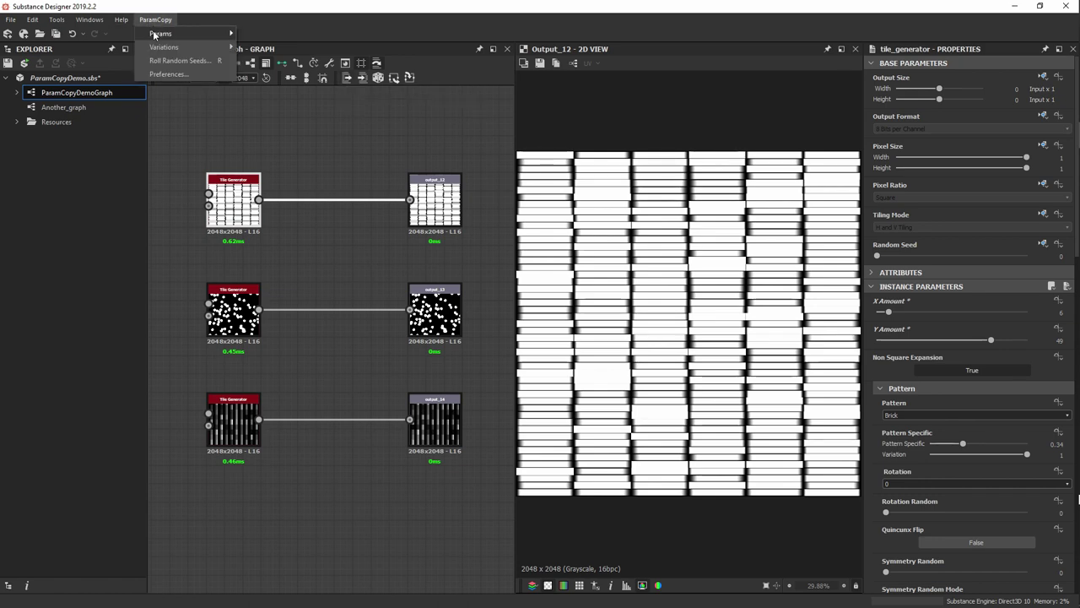
pyautogui.moveTo(169, 34)
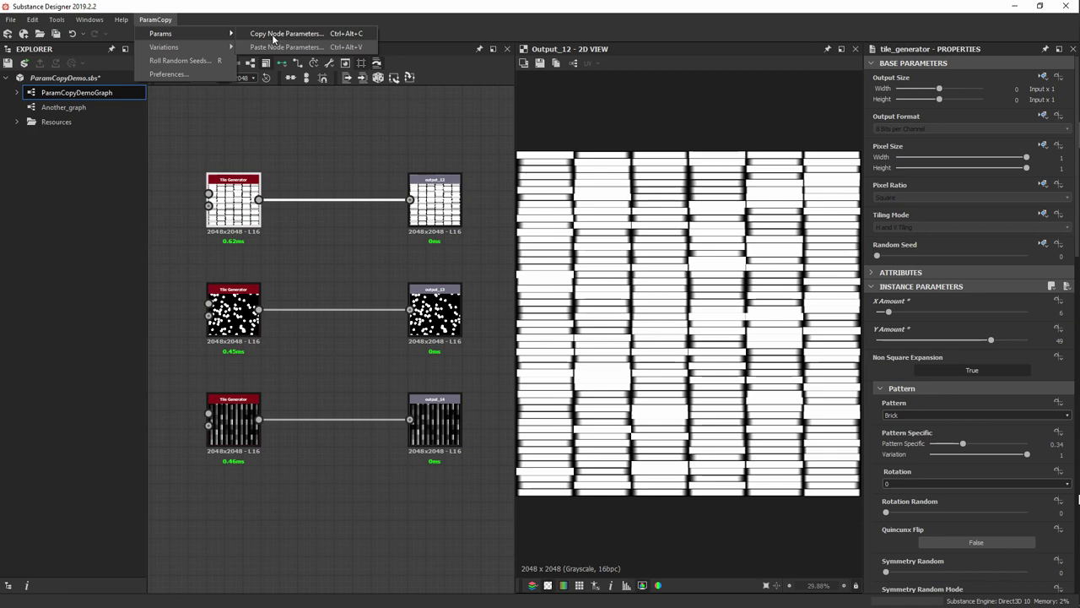
pyautogui.click(383, 29)
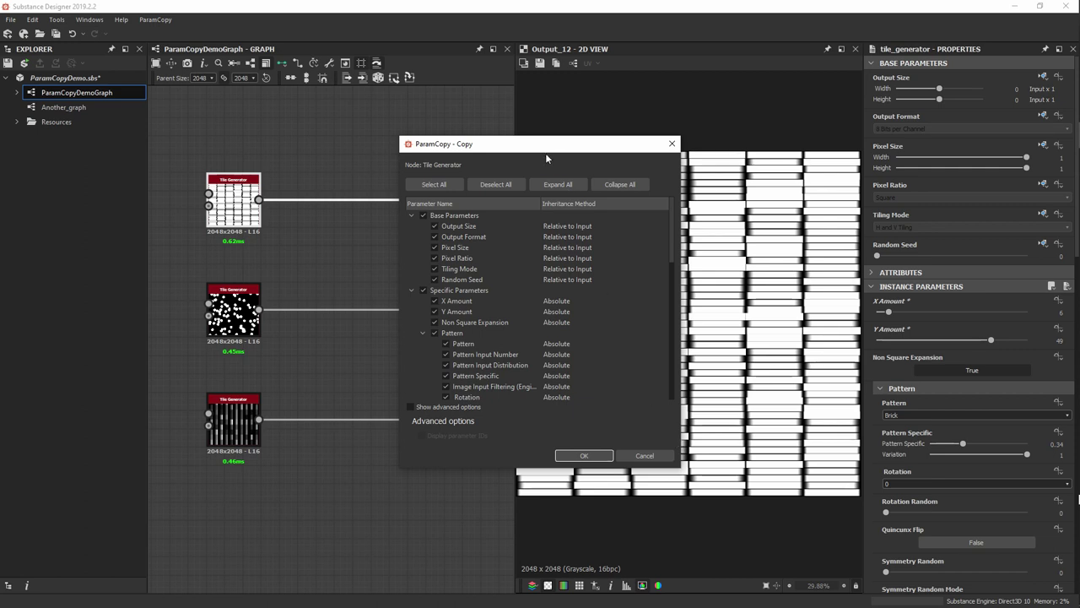
# - Move and enlarge the ParamCopy - Copy dialog to reveal the full parameter list
pyautogui.moveTo(547, 151); pyautogui.dragTo(497, 129)
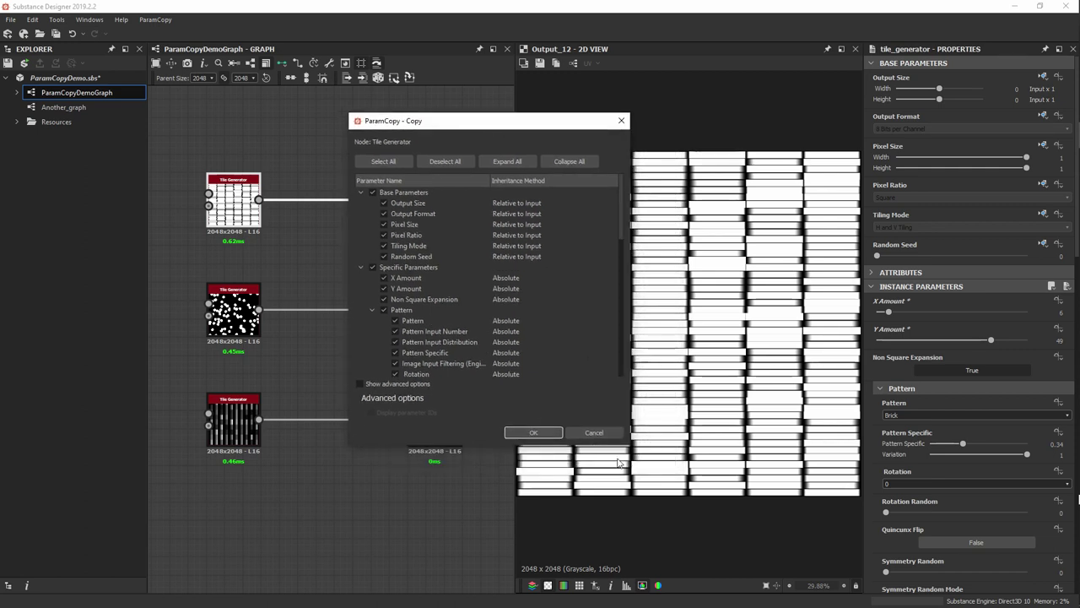
pyautogui.moveTo(629, 441); pyautogui.dragTo(674, 527)
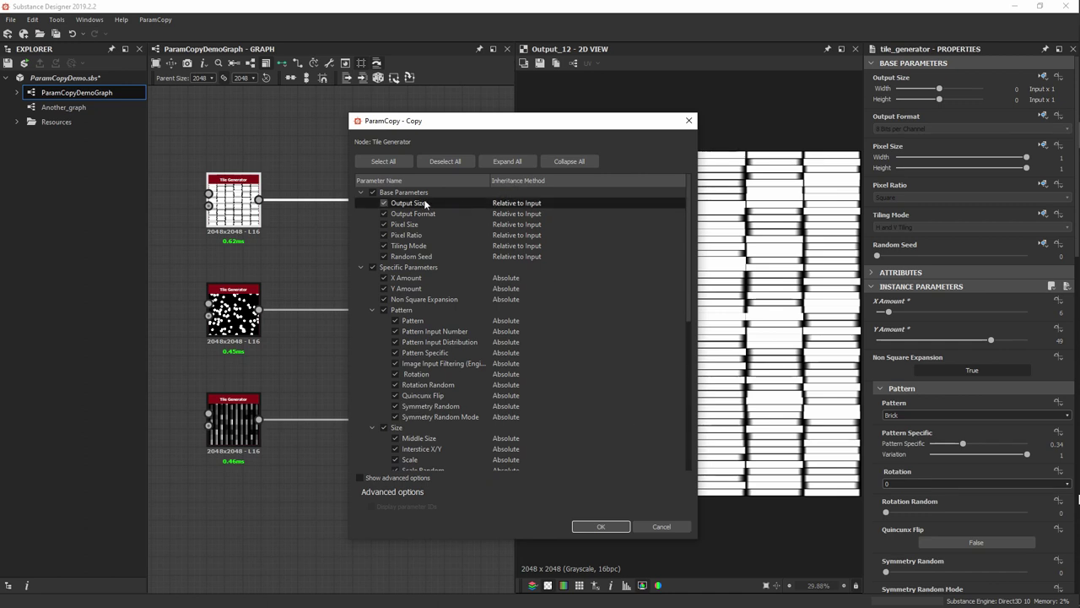
pyautogui.scroll(-8, 436, 329)
pyautogui.scroll(8, 437, 334)
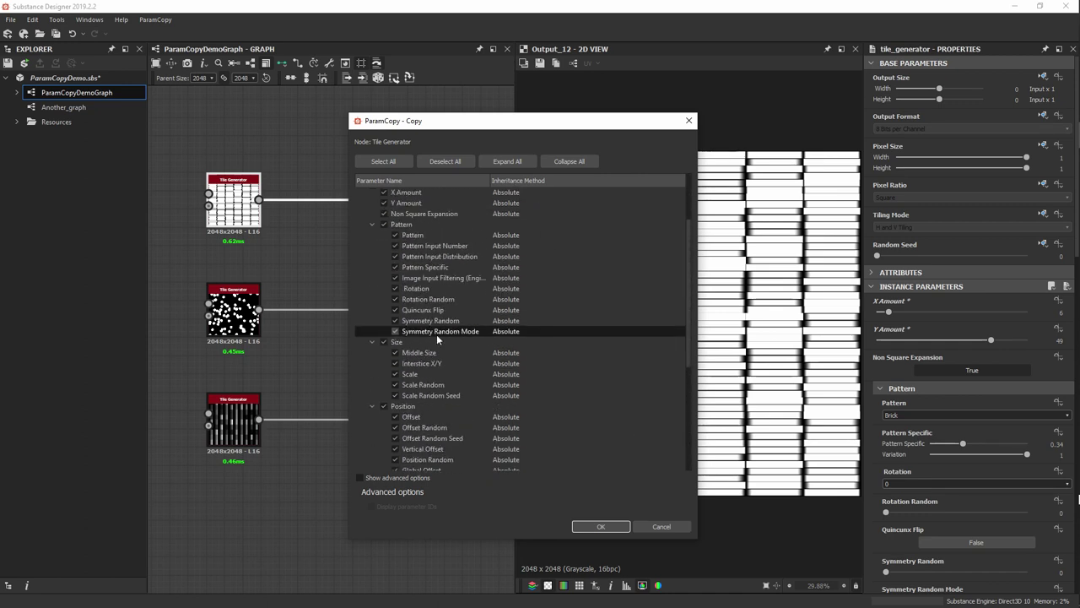